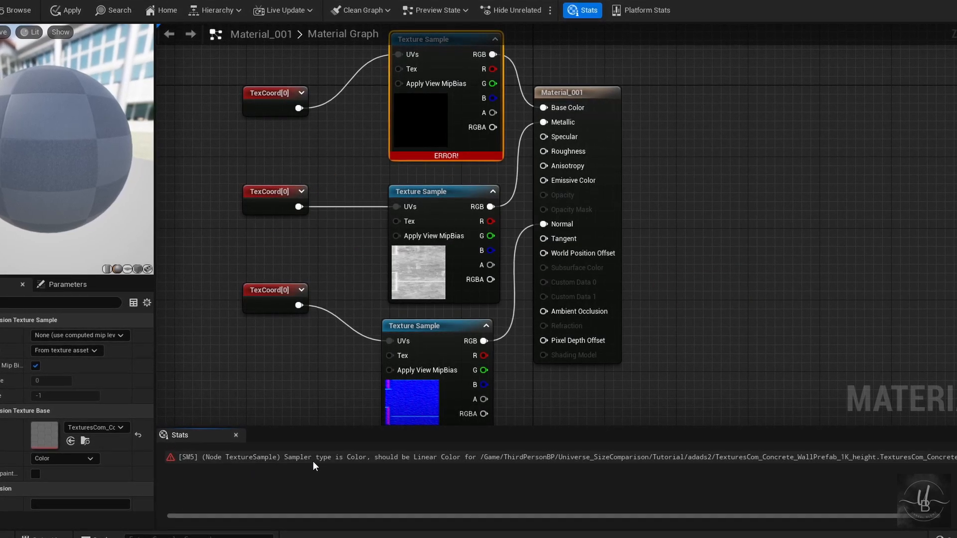
left_click(76, 458)
left_click(88, 458)
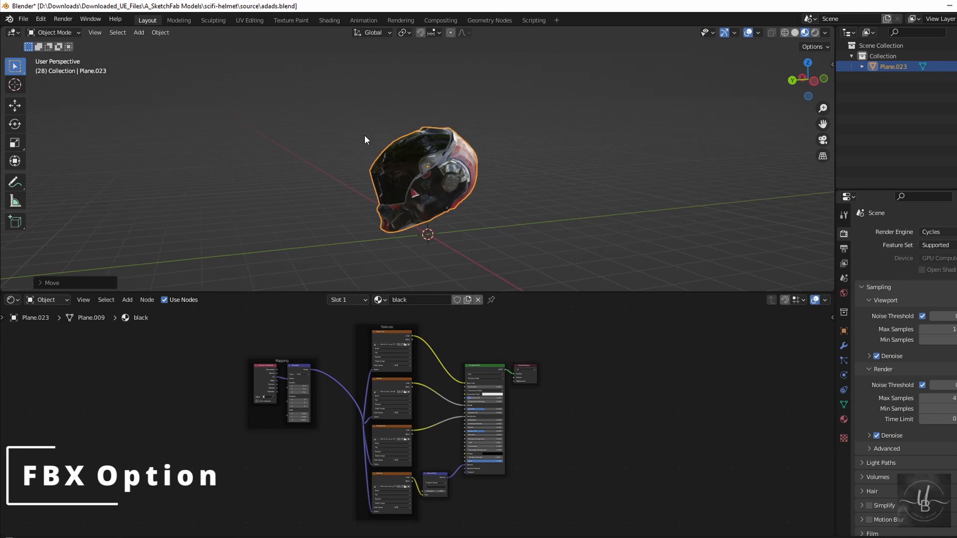
Step: In Blender, export the helmet as adads.fbx with Path Mode set to Copy and textures embedded
mouse_move(365, 140)
middle_mouse_down()
mouse_move(469, 134)
mouse_move(374, 131)
middle_mouse_up()
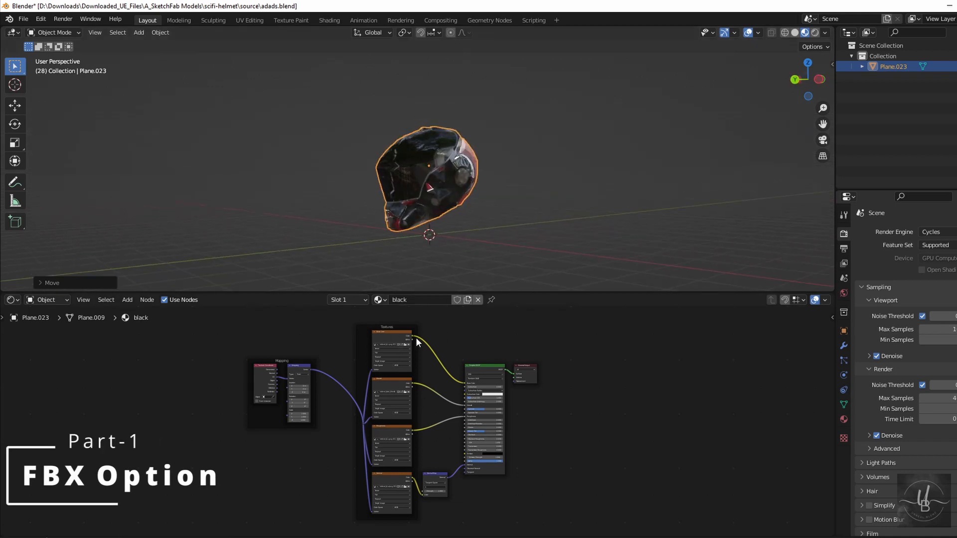
middle_click_drag(289, 159, 202, 97)
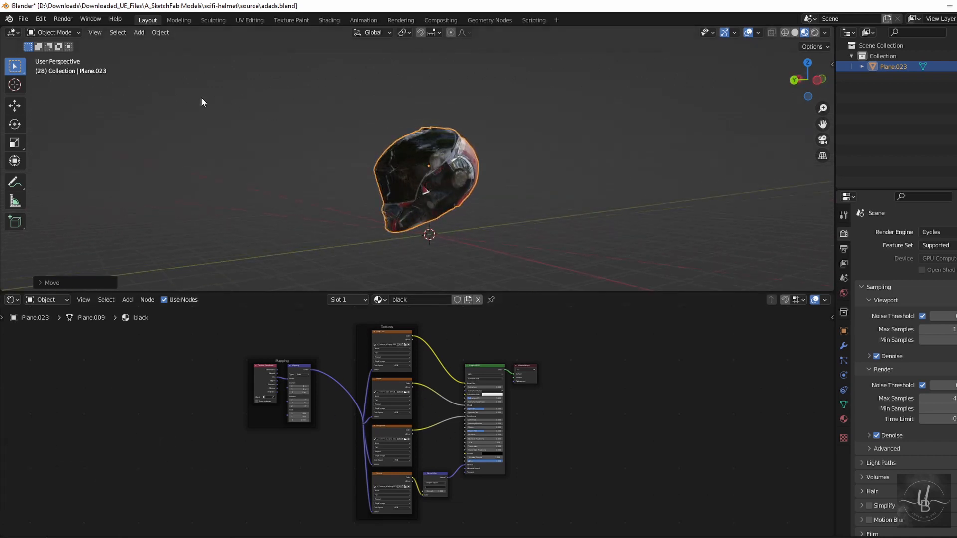
left_click(22, 19)
mouse_move(50, 169)
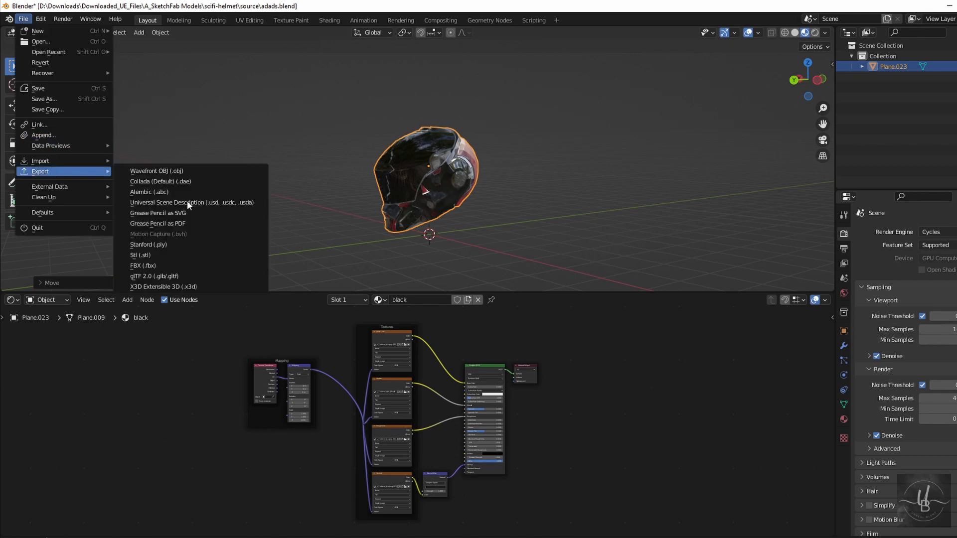
left_click(180, 265)
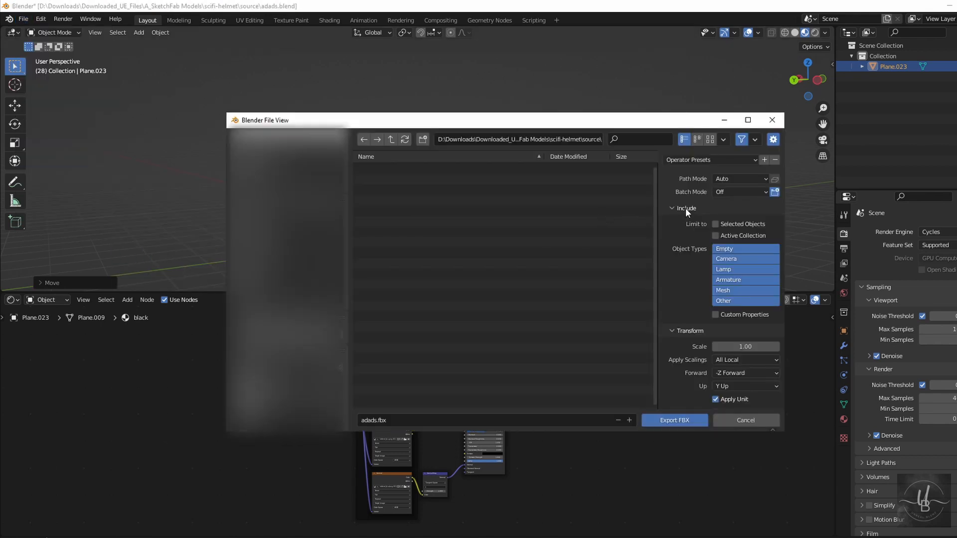
left_click(722, 180)
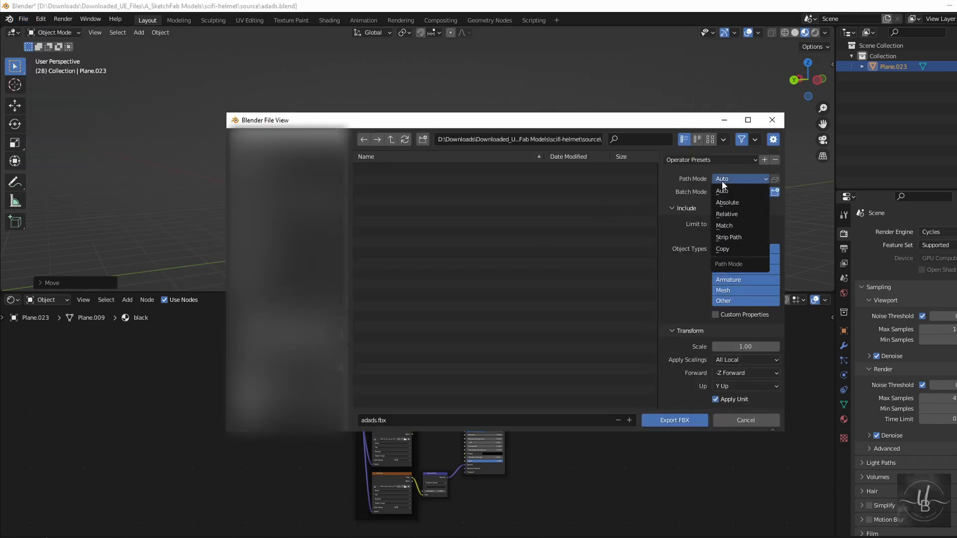
left_click(732, 249)
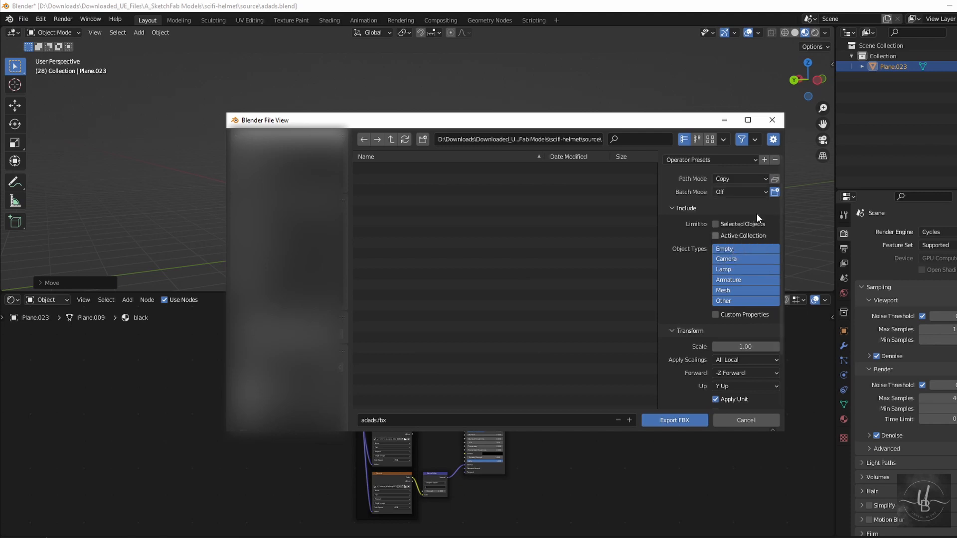
left_click(775, 180)
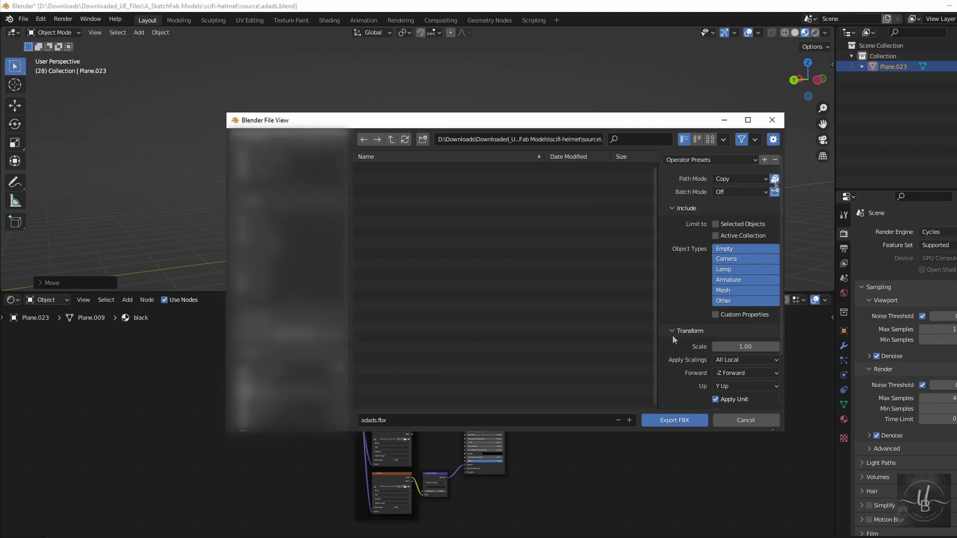
left_click(668, 416)
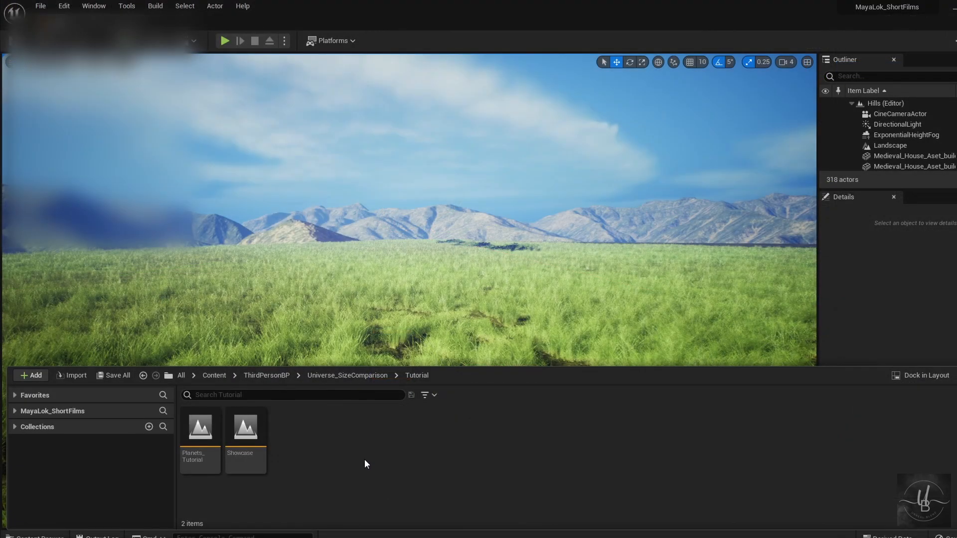
Step: In Unreal Engine, import all of adads.fbx into the Tutorial folder, using Create New Materials as the material import method
right_click(366, 461)
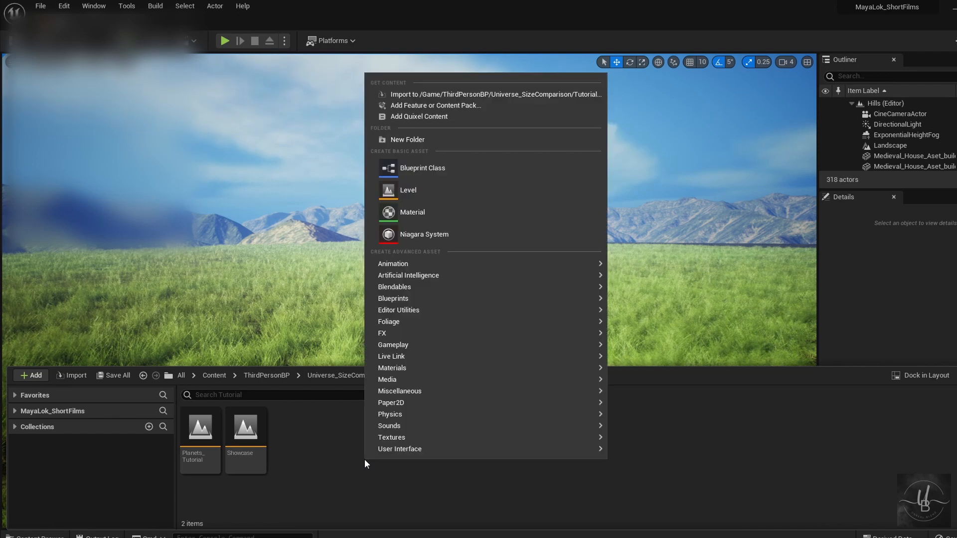
left_click(427, 97)
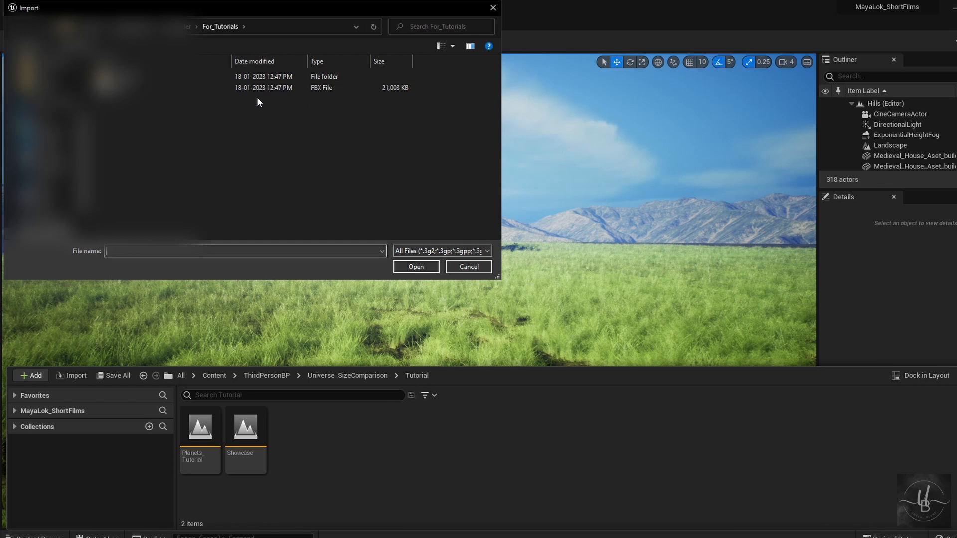
double_click(192, 77)
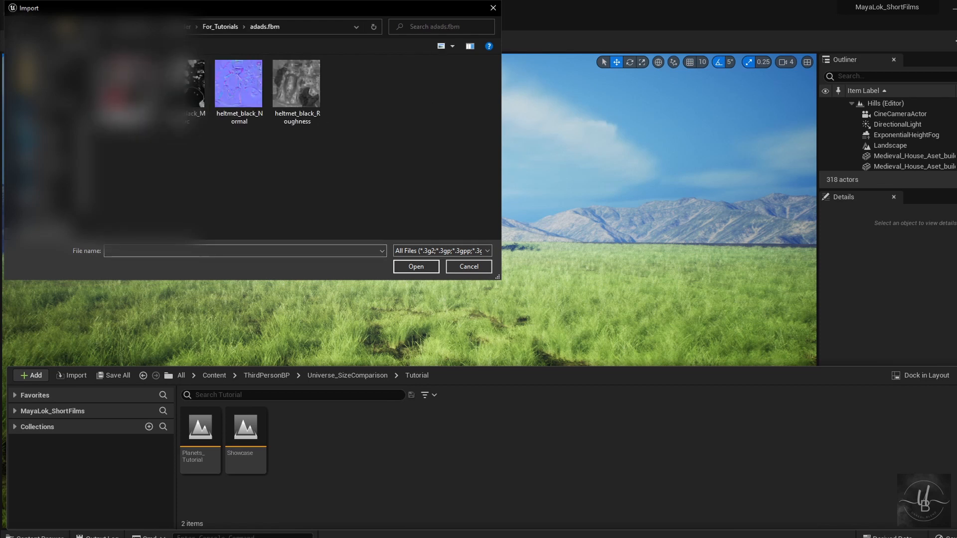
key("alt+Left")
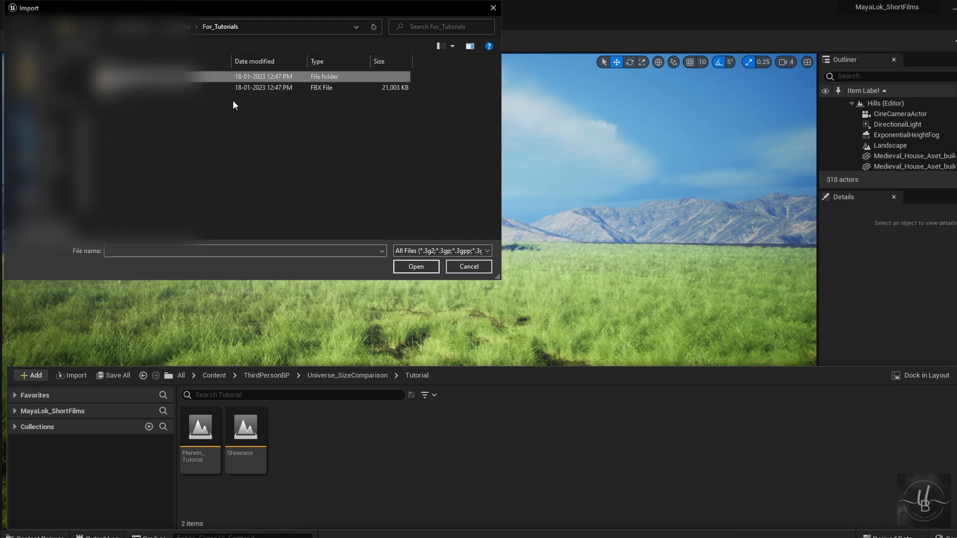
left_click(195, 89)
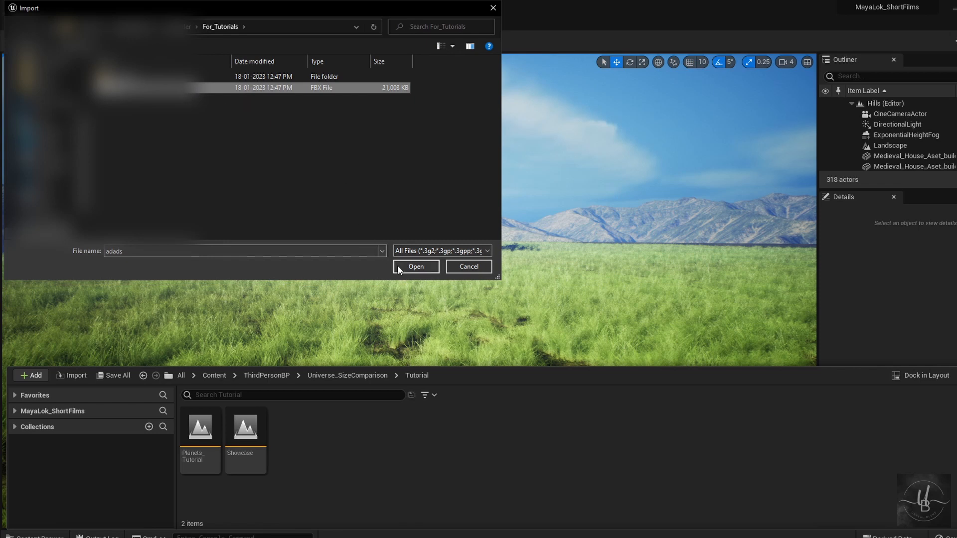
left_click(416, 267)
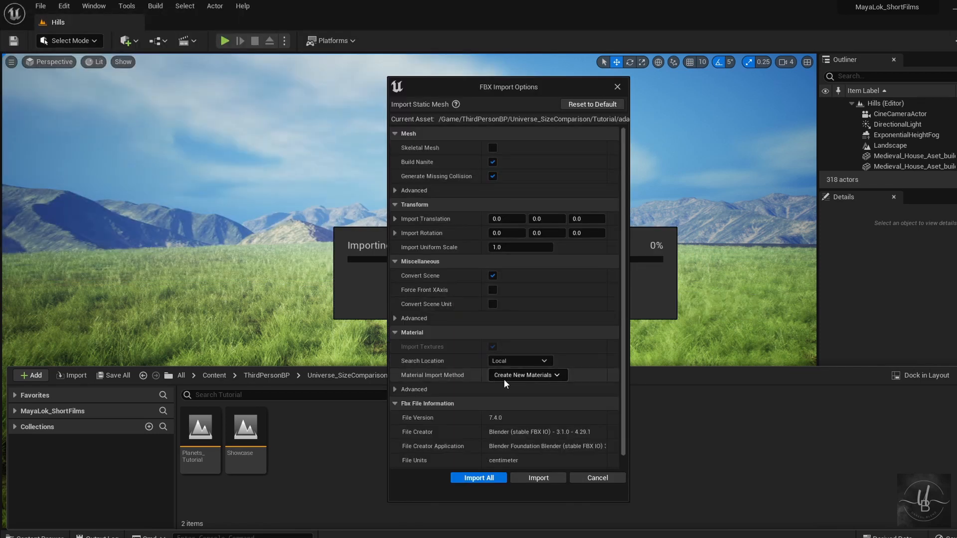
left_click(518, 377)
left_click(518, 377)
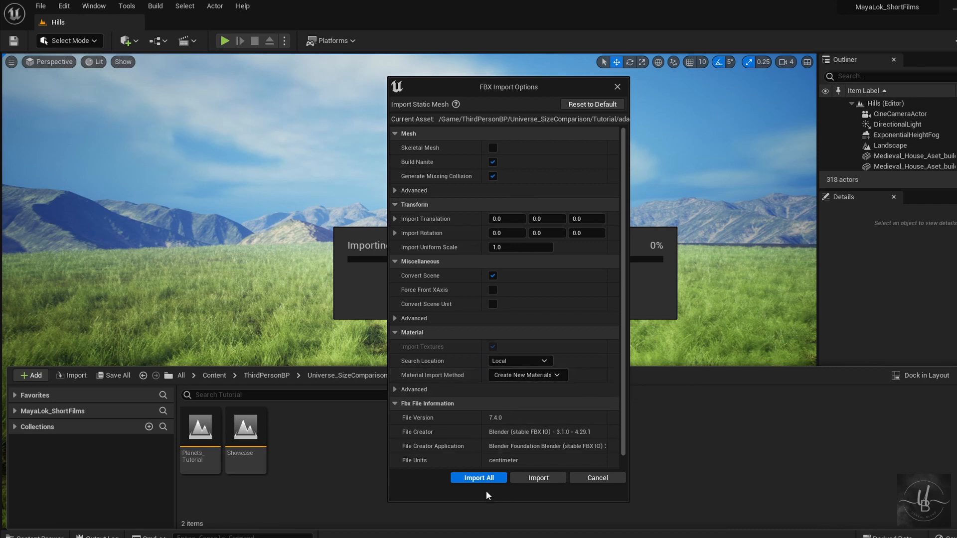
left_click(489, 479)
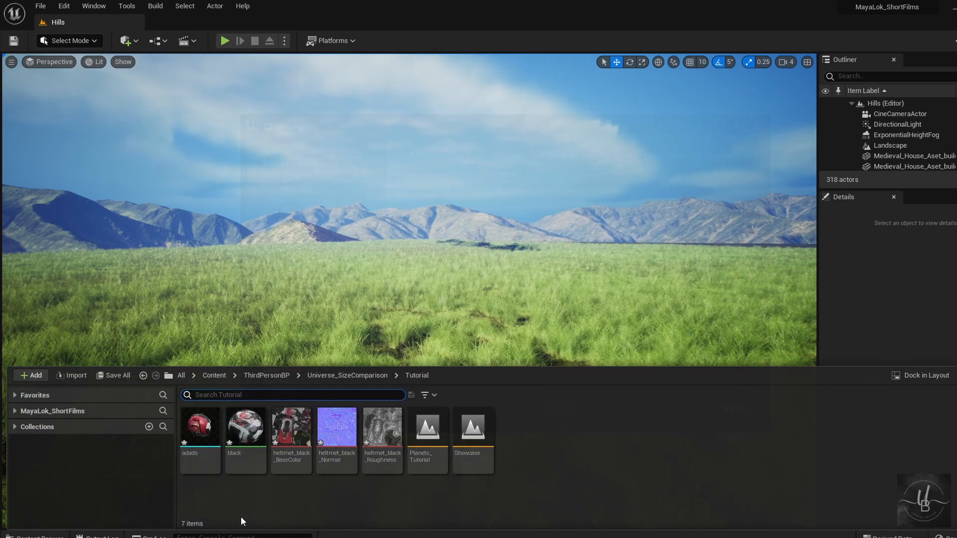
Step: Place the adads helmet mesh in the Hills level above the grass and rotate it to show its side
mouse_move(189, 436)
left_click_drag(189, 435, 465, 149)
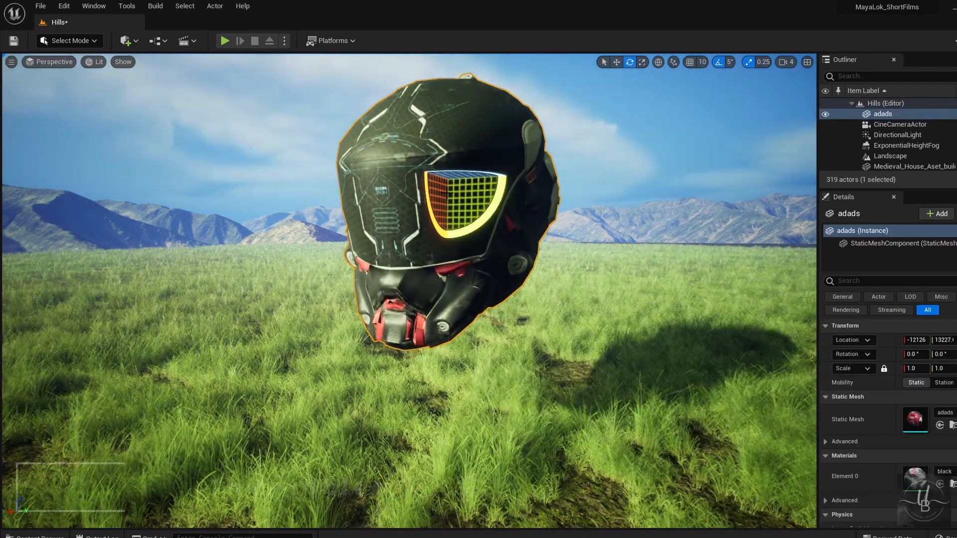
left_click_drag(464, 163, 429, 165)
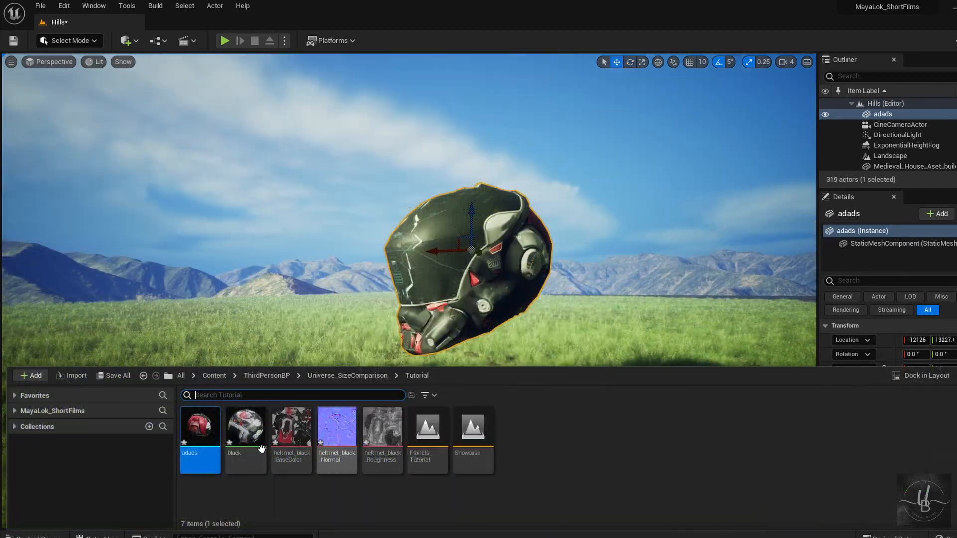
mouse_move(286, 421)
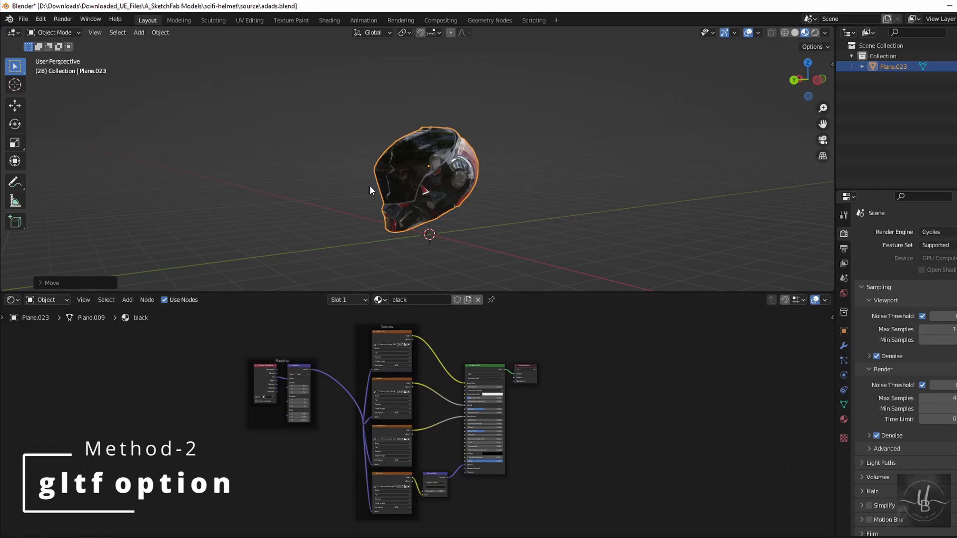
Step: In Blender, review the glTF export options and export the helmet in glTF Binary (.glb) format, limited to selected objects
left_click(27, 21)
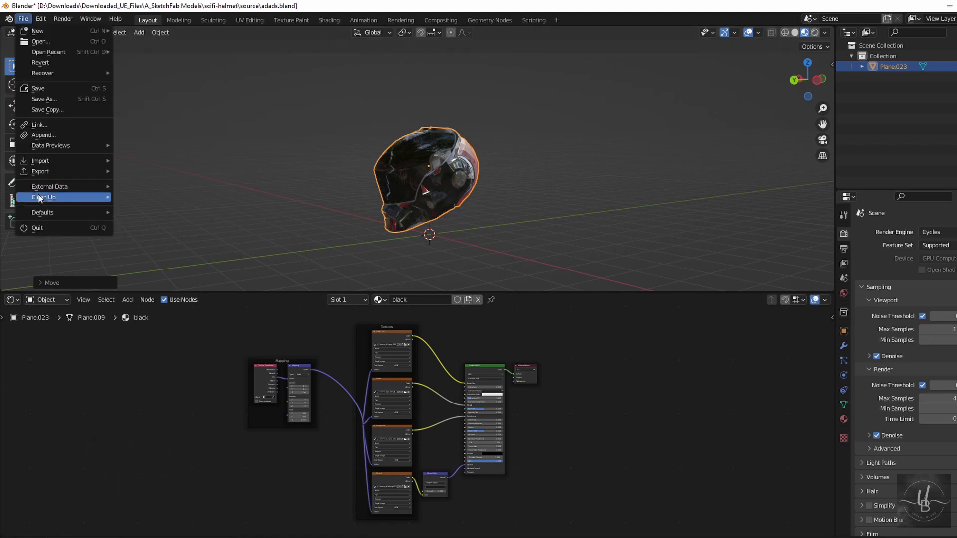
mouse_move(43, 172)
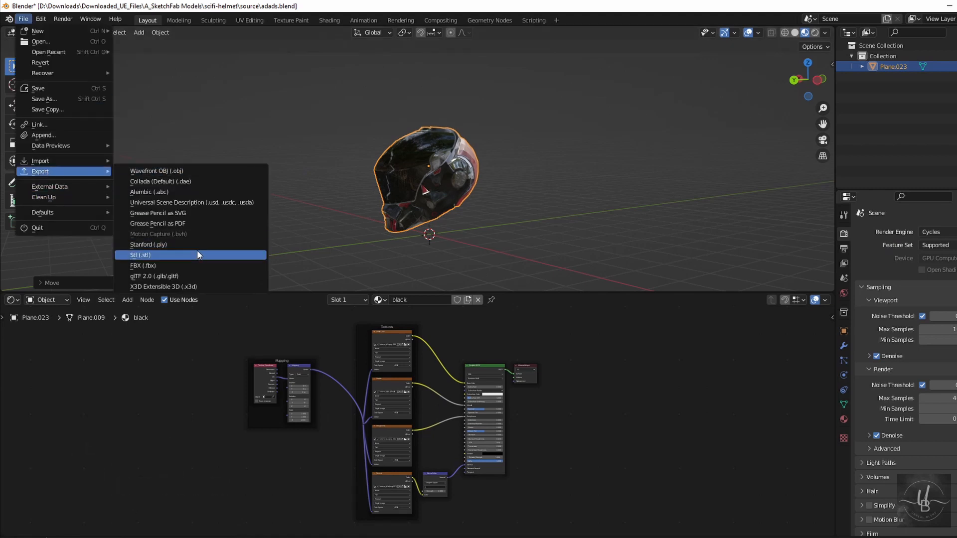
left_click(188, 274)
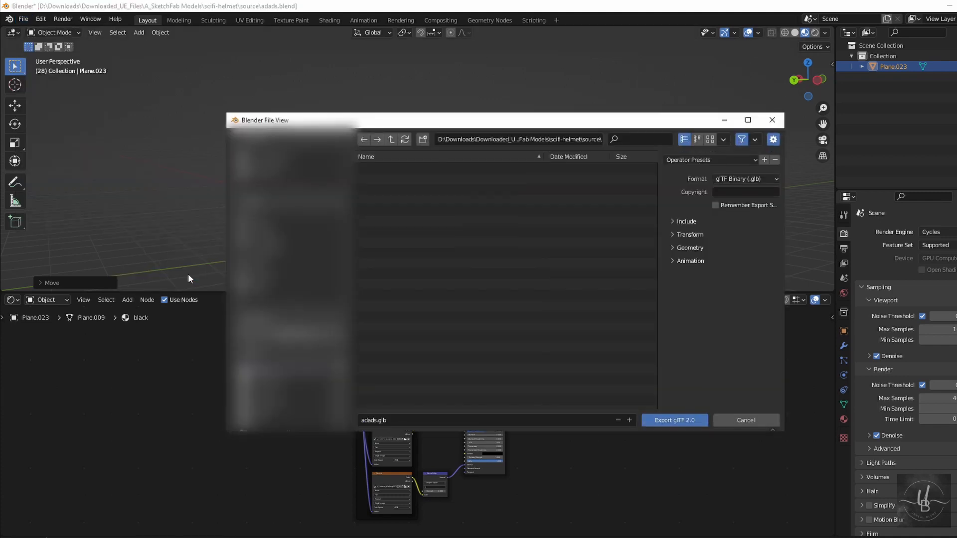
left_click(681, 222)
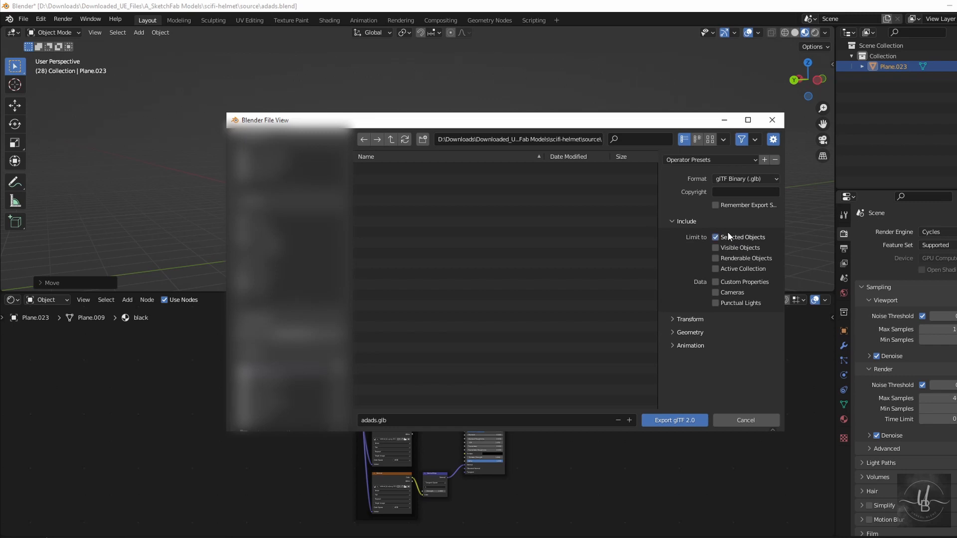
left_click(694, 222)
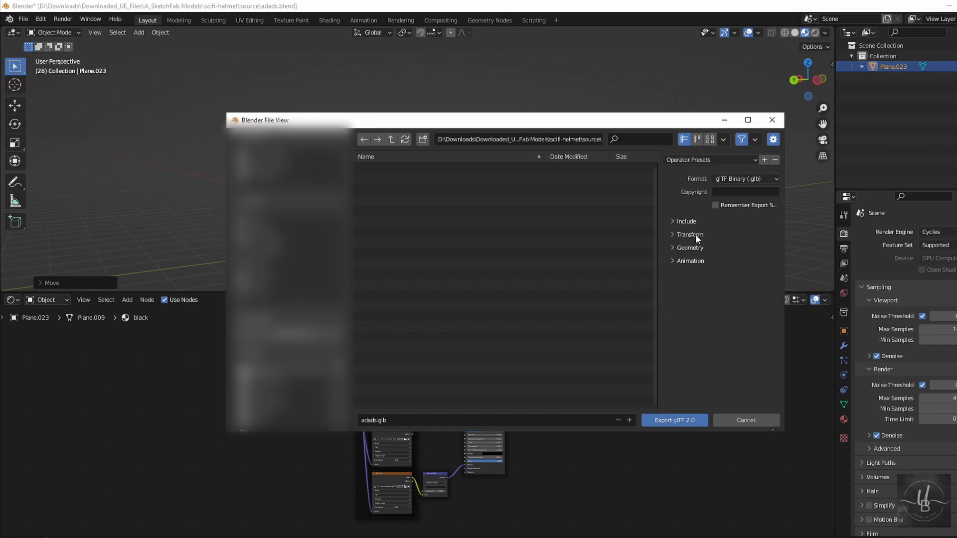
left_click(696, 235)
left_click(696, 234)
left_click(694, 247)
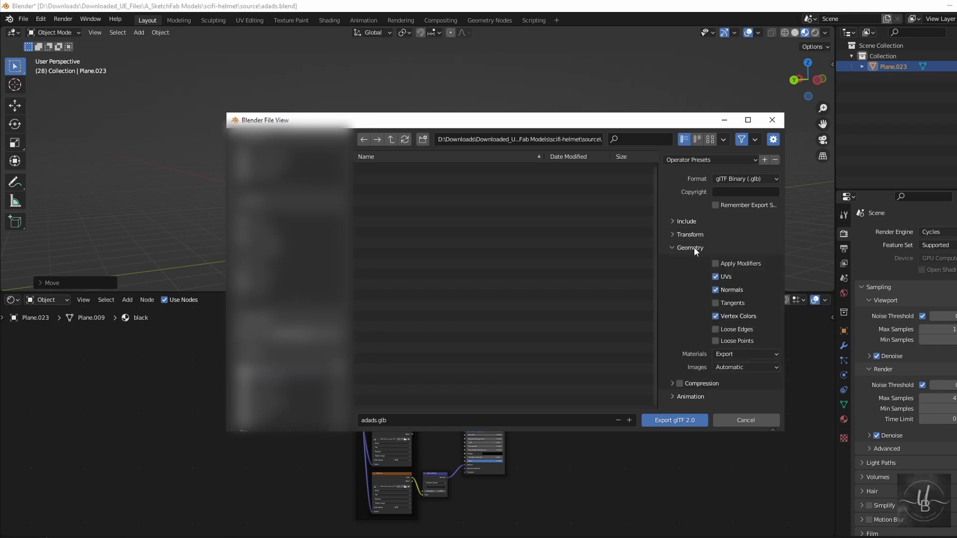
left_click(694, 247)
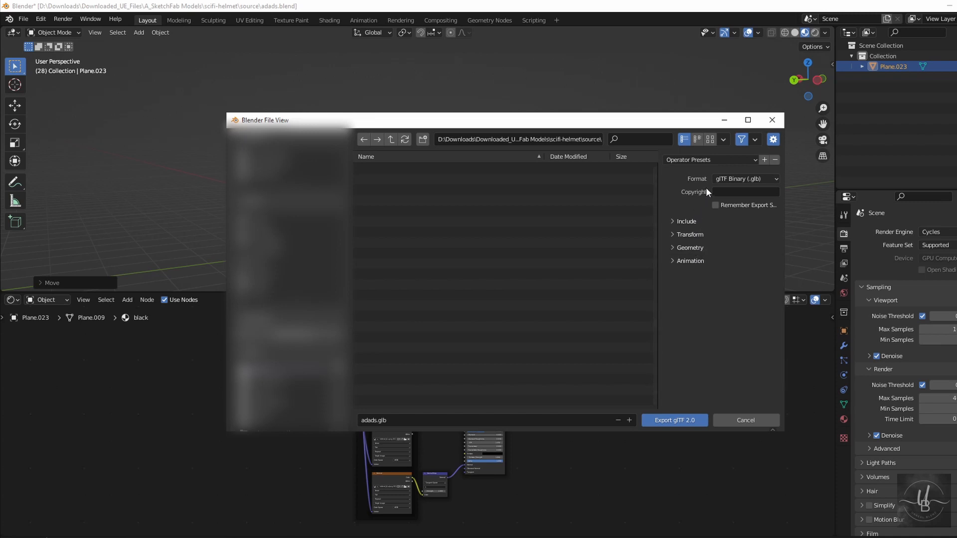
left_click(664, 420)
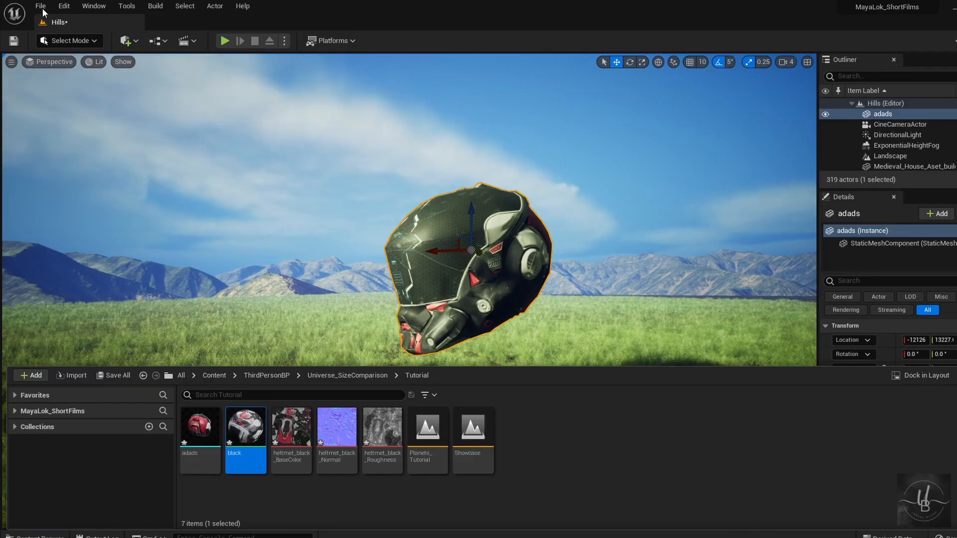
Step: In Unreal Engine, open the plugin browser and search it for gltf
left_click(57, 7)
left_click(83, 173)
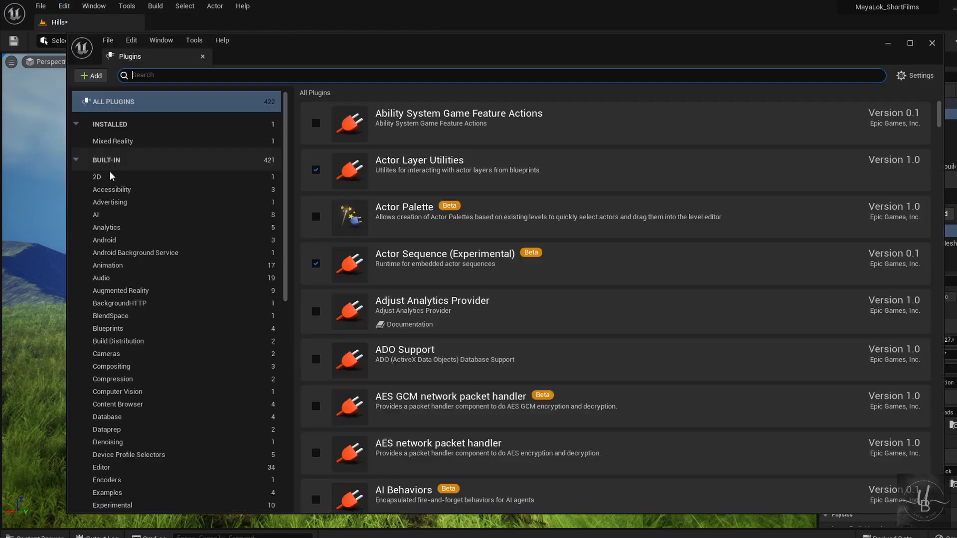
type("gltf")
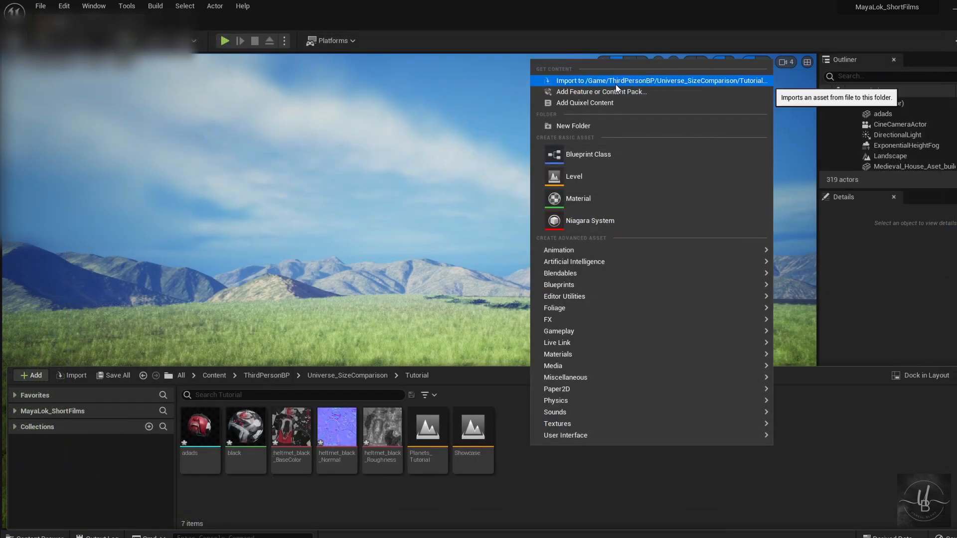
Step: Check the adads2 file's type in its properties and import adads2.glb into the Tutorial folder
left_click(616, 86)
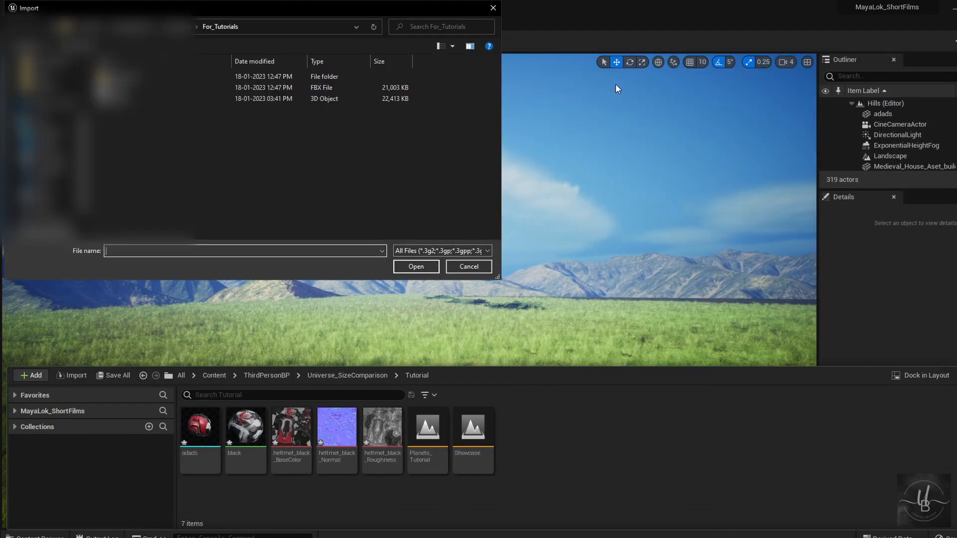
right_click(309, 100)
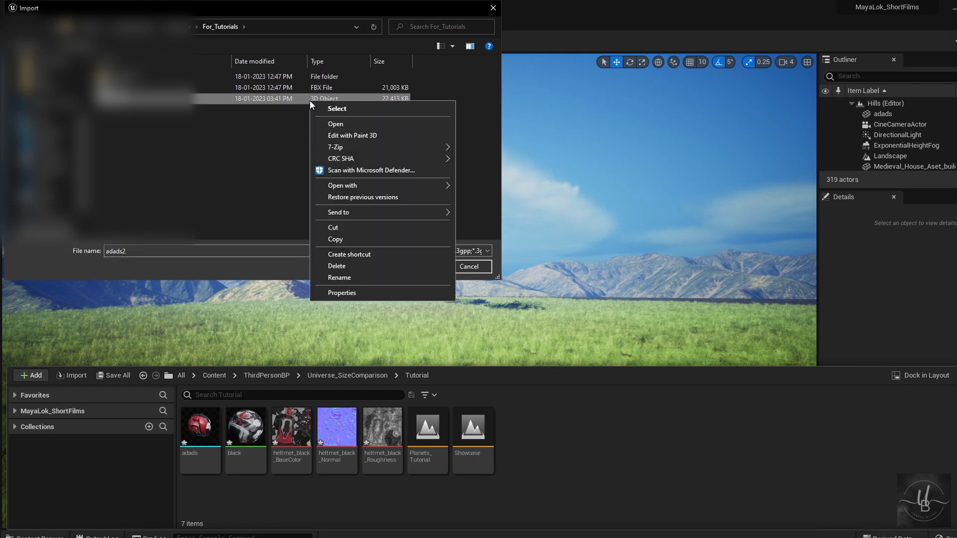
left_click(332, 292)
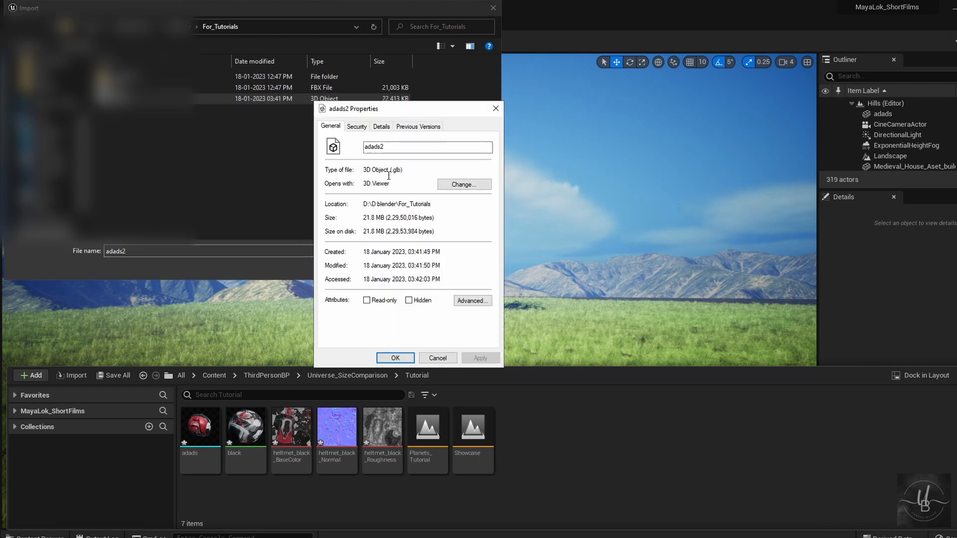
left_click(495, 109)
left_click(409, 267)
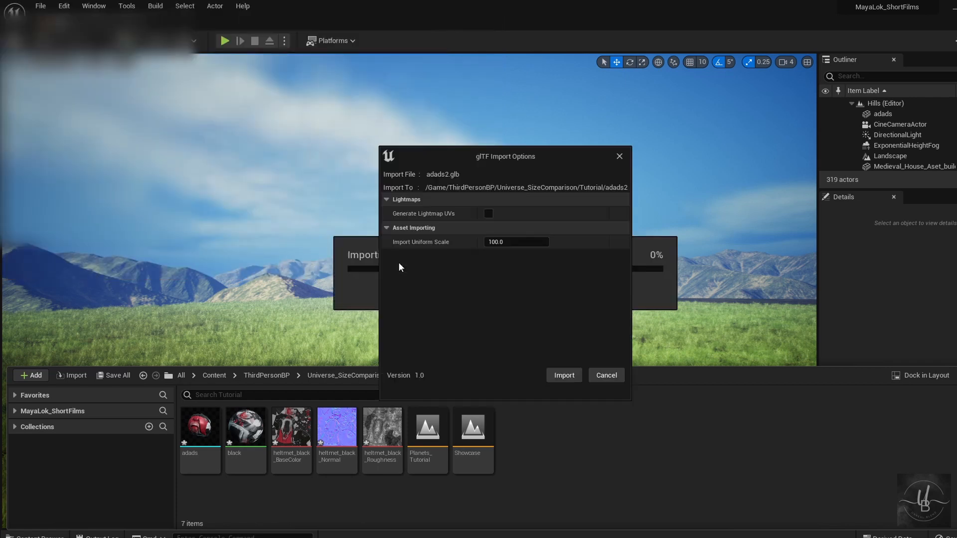
left_click(561, 377)
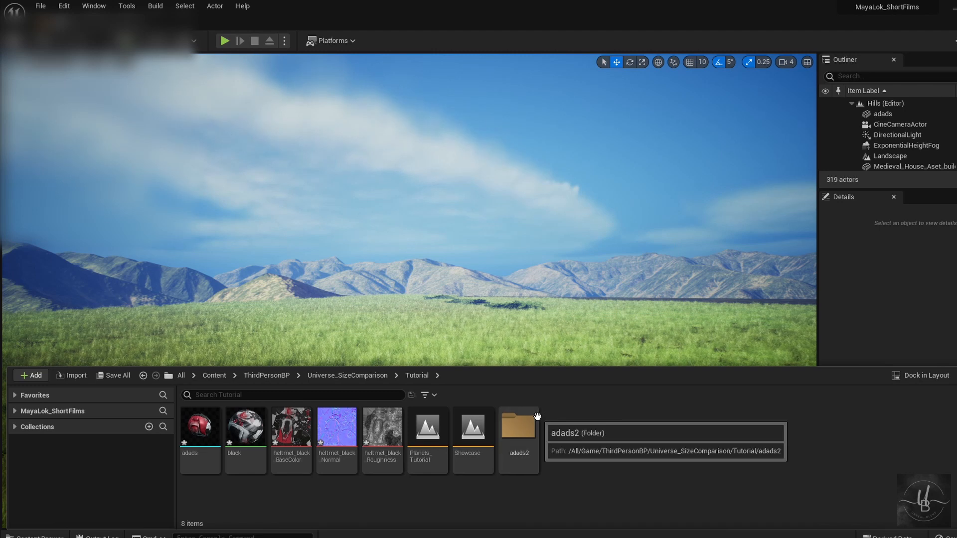
Step: Open the imported adads2 folder and inspect its static mesh and the contents of its Textures and Materials subfolders
double_click(537, 417)
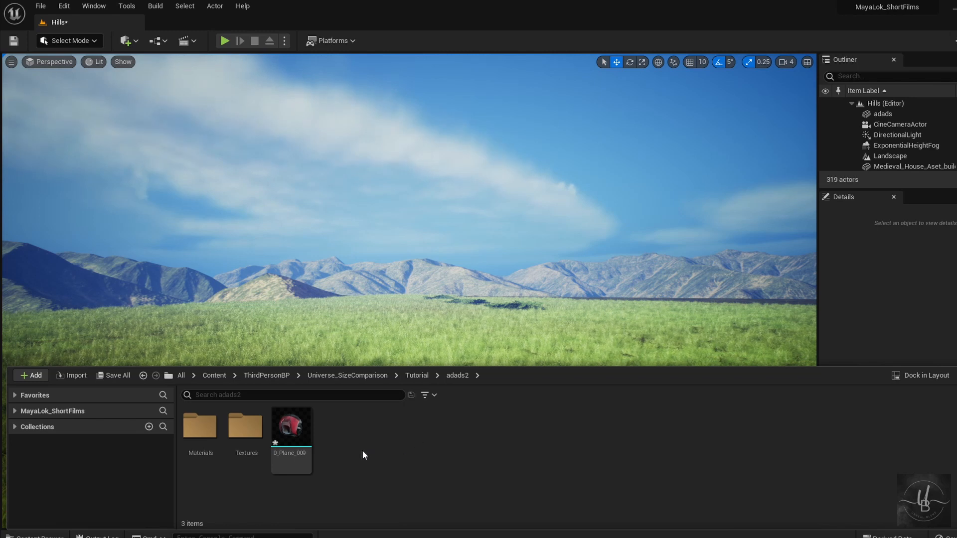
mouse_move(305, 429)
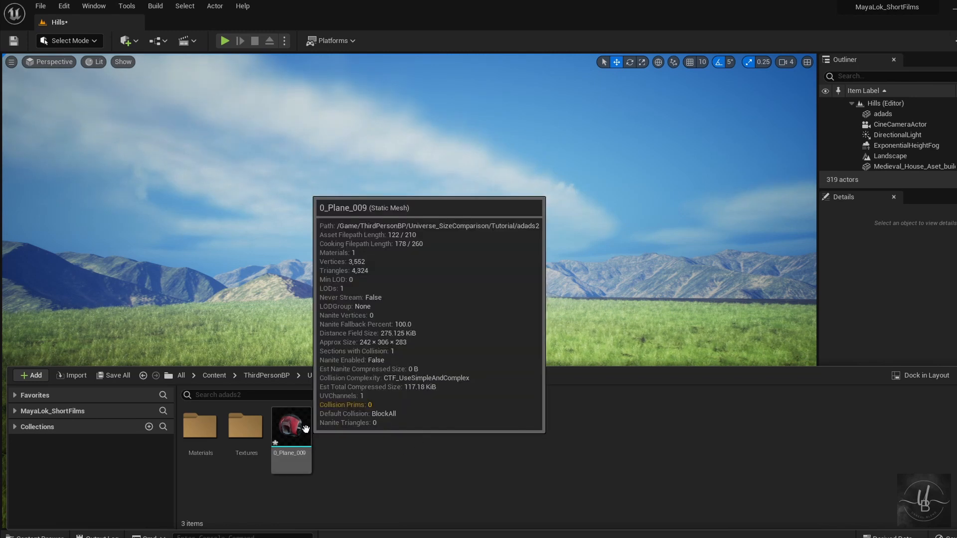
double_click(246, 429)
mouse_move(273, 439)
key("alt+Left")
double_click(219, 438)
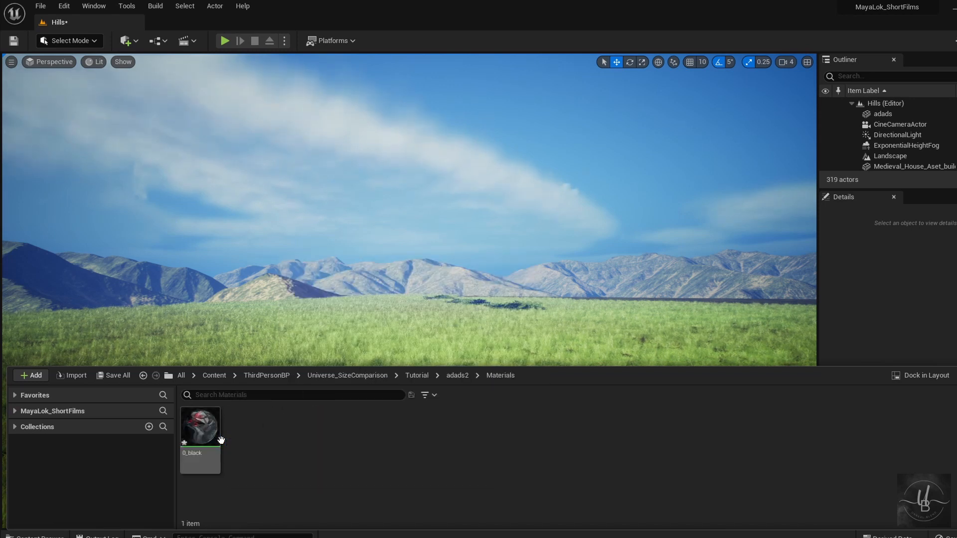
Step: Place the 0_Plane_009 helmet mesh from the adads2 folder in the Hills level and focus the view on it
key("alt+Left")
left_click_drag(290, 436, 400, 217)
key("f")
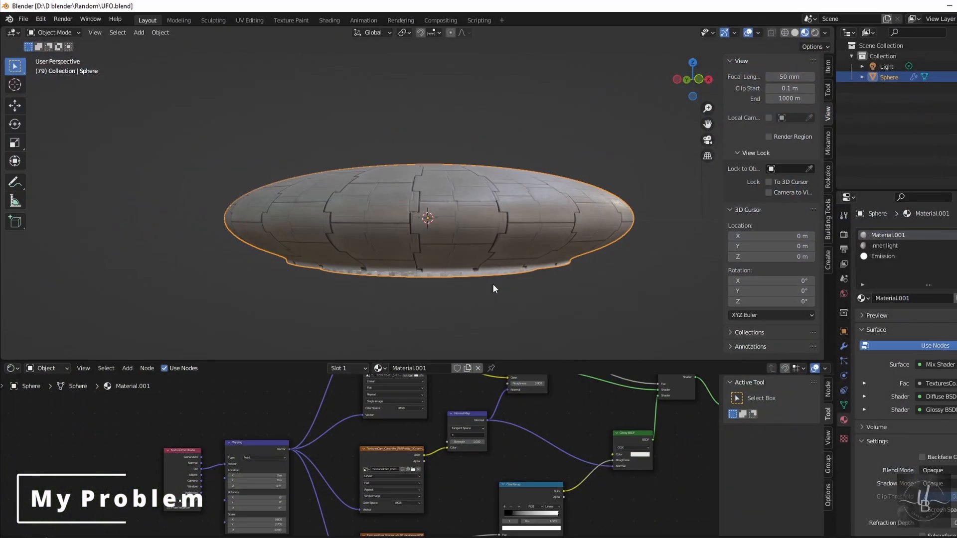
Step: In Blender, examine the UFO model from several angles and the texture and shader nodes of its Material.001
scroll(427, 442, "down", 4)
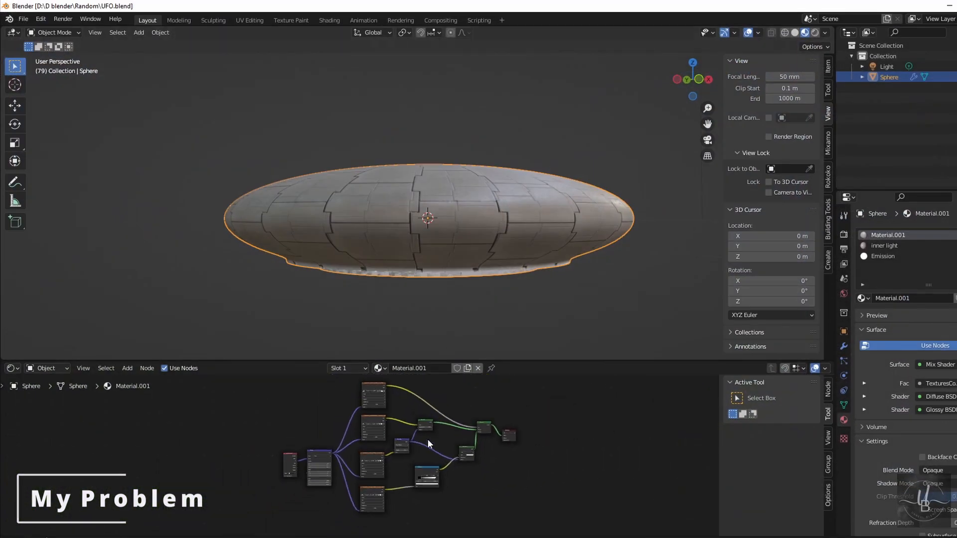
scroll(427, 439, "up", 2)
mouse_move(454, 221)
middle_mouse_down()
mouse_move(425, 277)
mouse_move(372, 260)
mouse_move(427, 199)
mouse_move(447, 211)
middle_mouse_up()
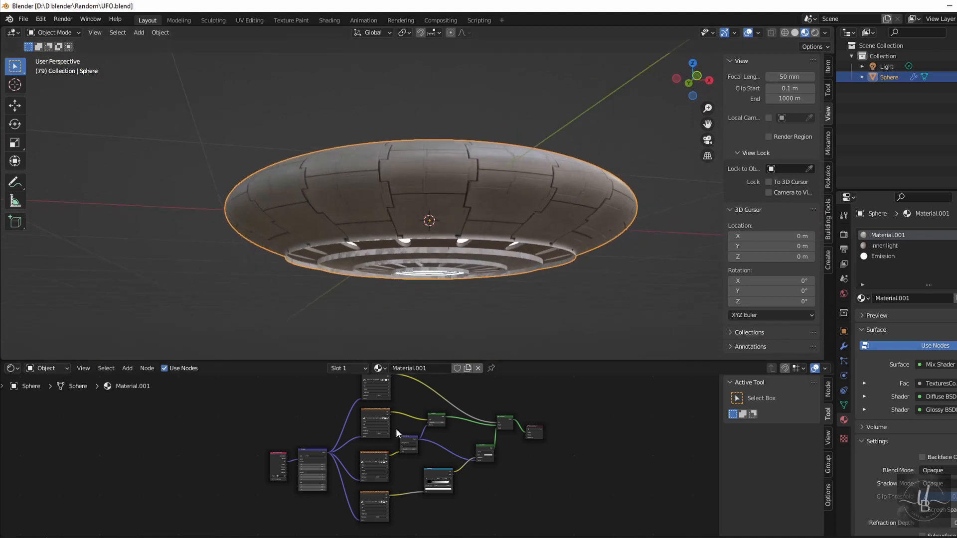
scroll(396, 429, "up", 2)
middle_click_drag(445, 400, 315, 443)
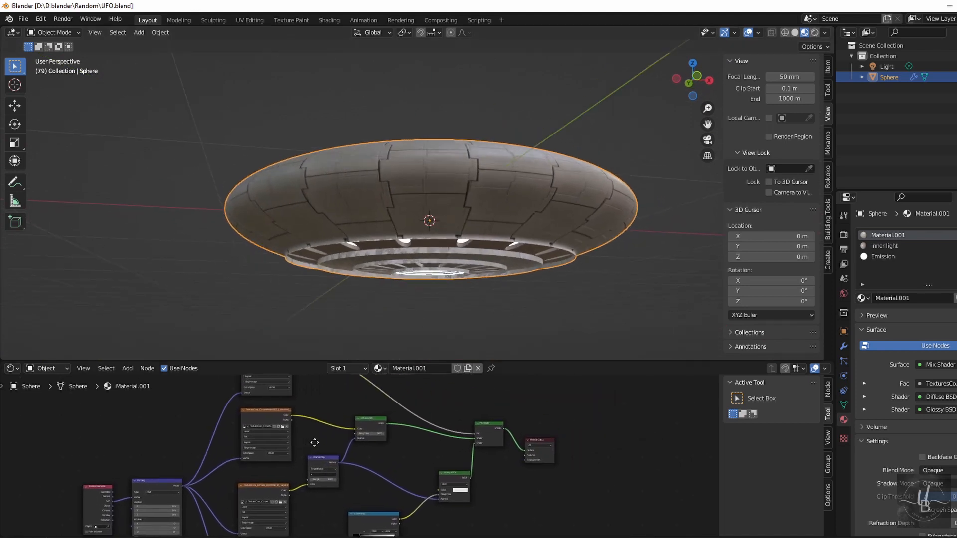
scroll(466, 438, "up", 2)
middle_click_drag(564, 393, 546, 400)
middle_click_drag(487, 259, 464, 274)
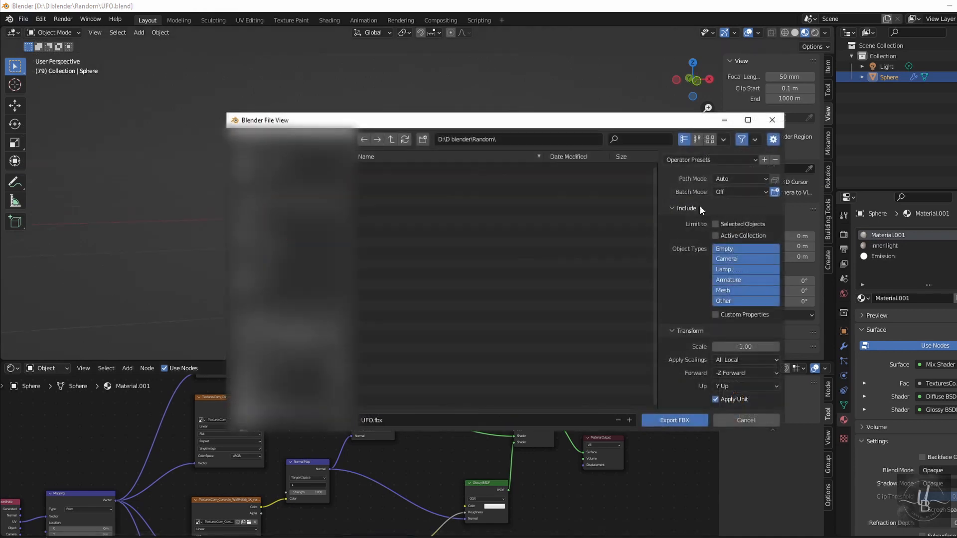
Step: Configure the UFO's FBX export with Path Mode Copy, embedded textures, selected objects only and Mesh as the sole object type
left_click(724, 179)
left_click(723, 249)
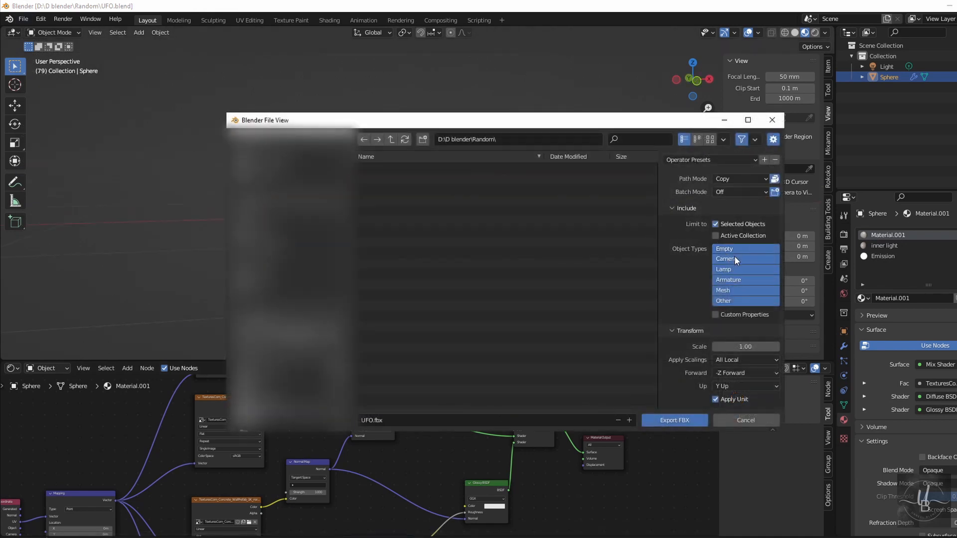
left_click(734, 287)
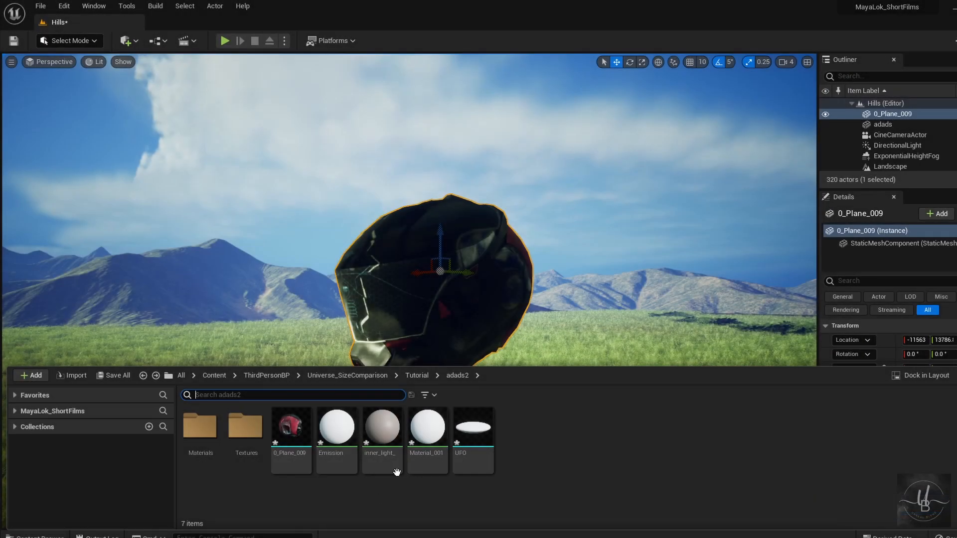
Step: In Unreal Engine, open the UFO's imported Material_001 from the adads2 folder to check its textures
left_click(432, 432)
double_click(427, 428)
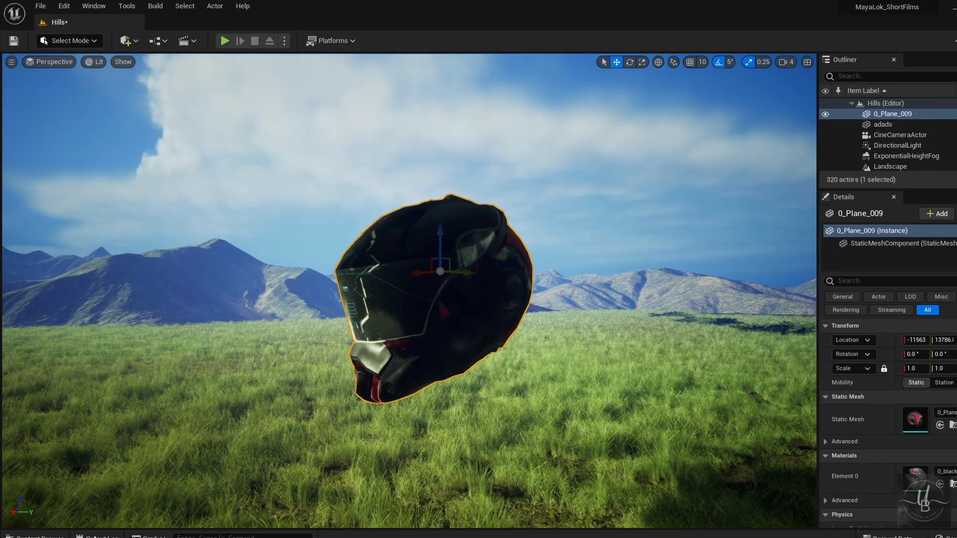
left_click(36, 537)
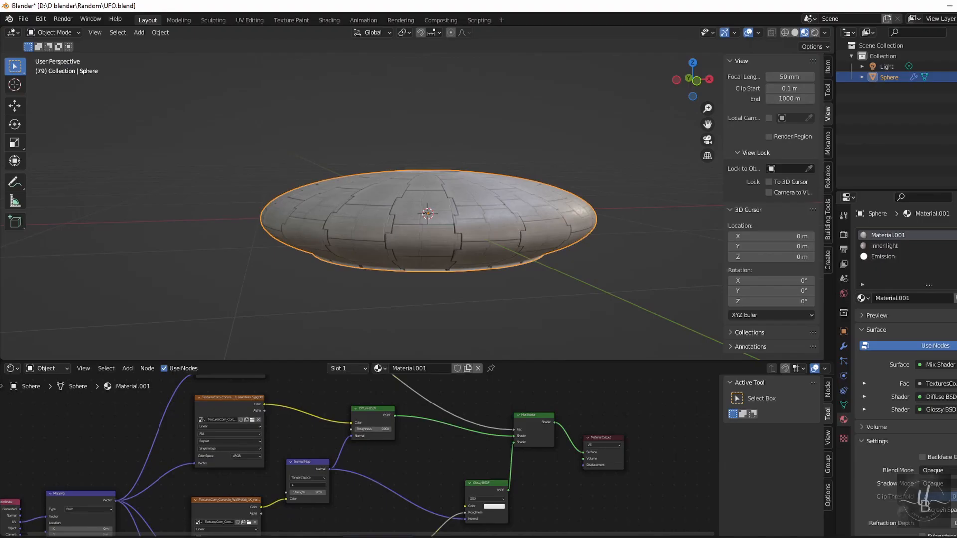
Step: In Blender, examine how Material.001's image textures feed the Diffuse BSDF, Glossy BSDF and Mix Shader nodes
middle_click_drag(370, 450, 389, 457)
scroll(484, 441, "up", 2)
middle_click_drag(485, 441, 417, 453)
scroll(417, 455, "down", 4)
scroll(417, 454, "up", 5)
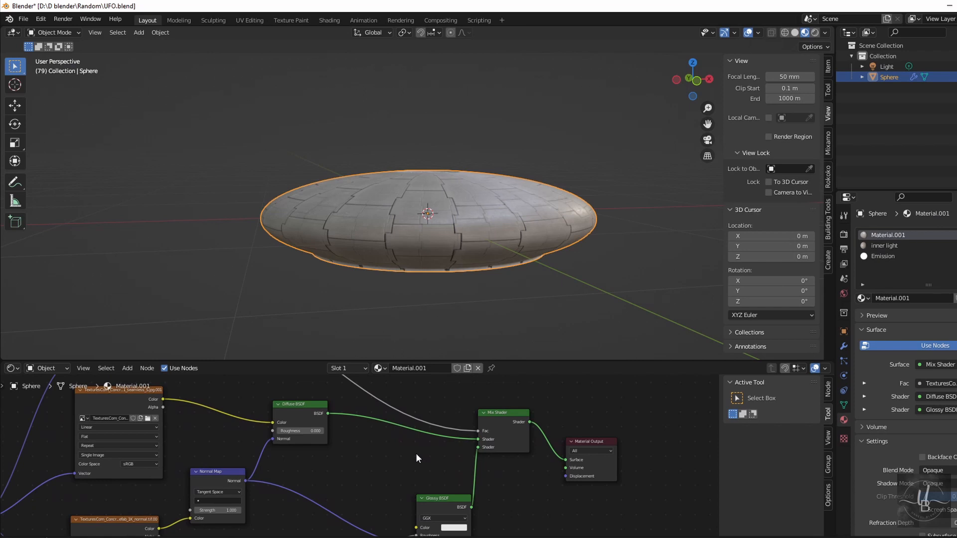
middle_click_drag(426, 278, 438, 292)
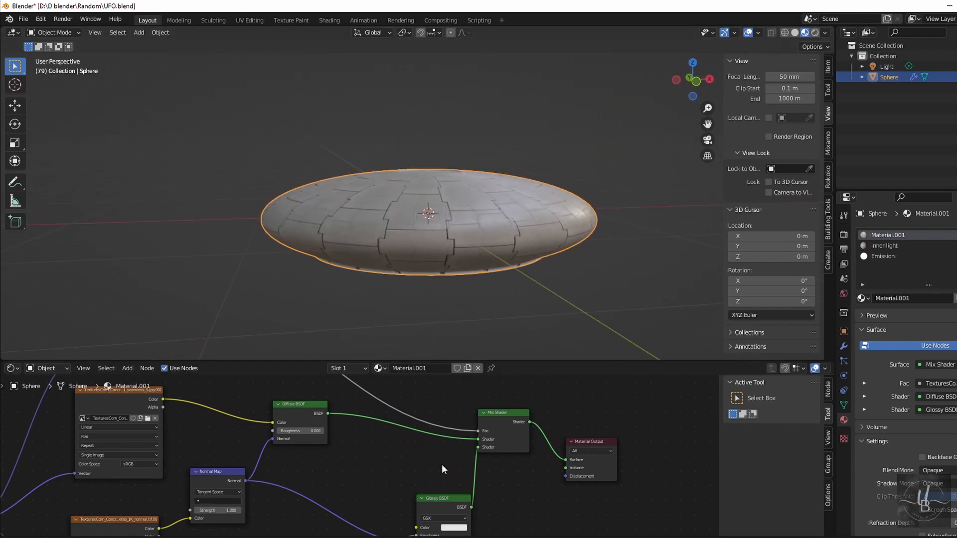
scroll(416, 457, "down", 4)
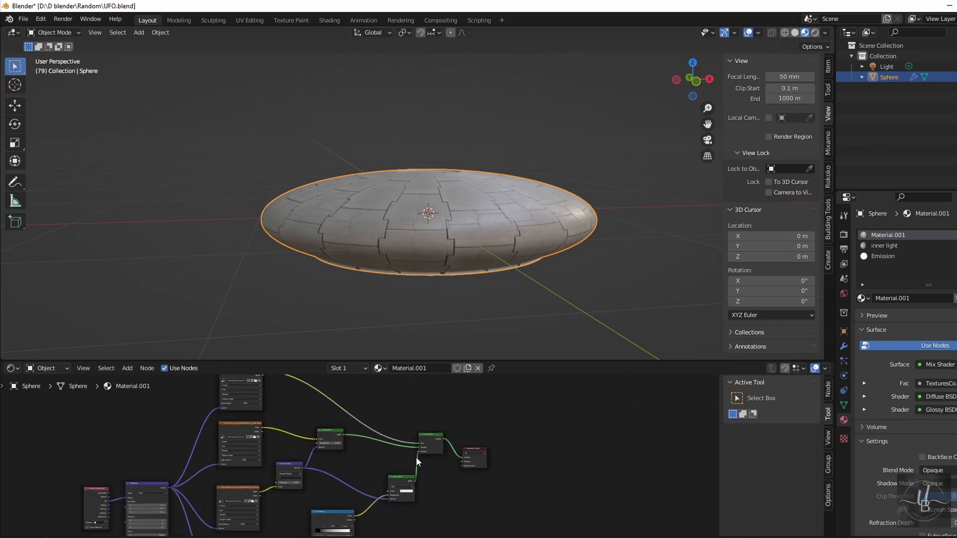
middle_click_drag(369, 452, 458, 436)
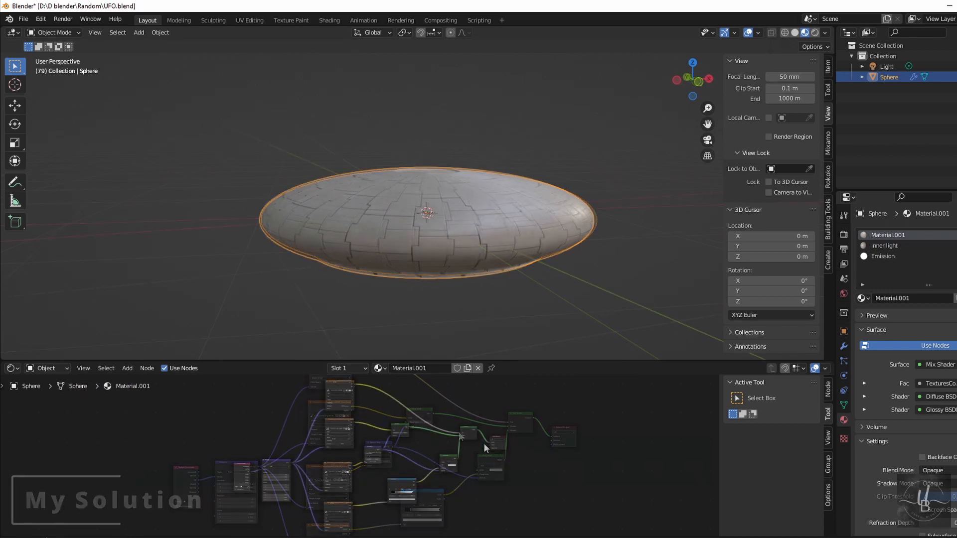
scroll(466, 442, "up", 1)
scroll(467, 442, "up", 5)
middle_click_drag(479, 450, 546, 443)
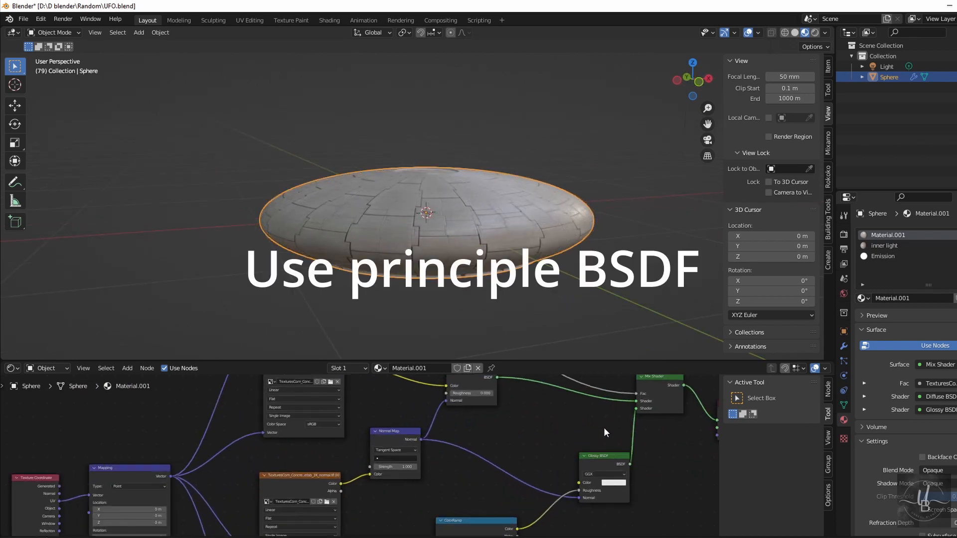
scroll(548, 441, "down", 2)
scroll(492, 439, "down", 3)
scroll(492, 439, "up", 3)
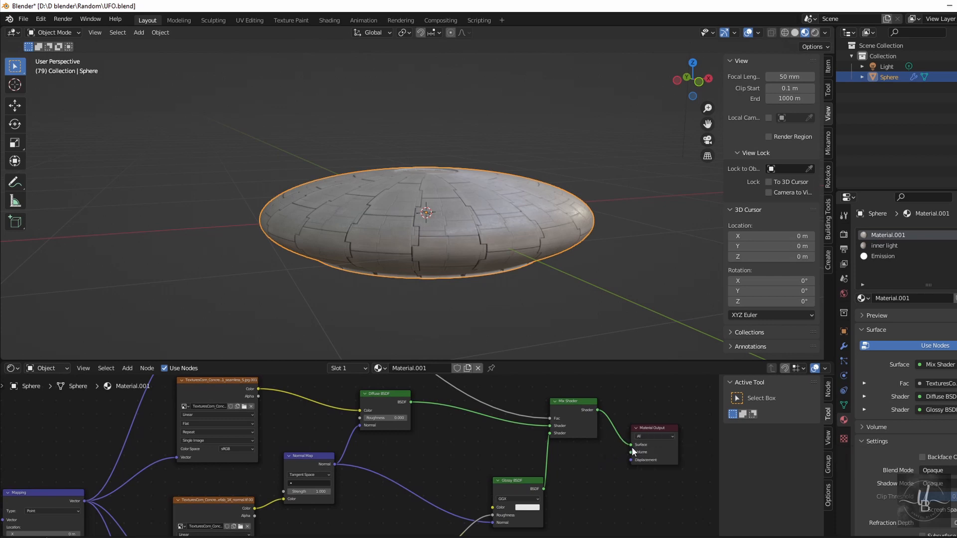
scroll(559, 451, "down", 1)
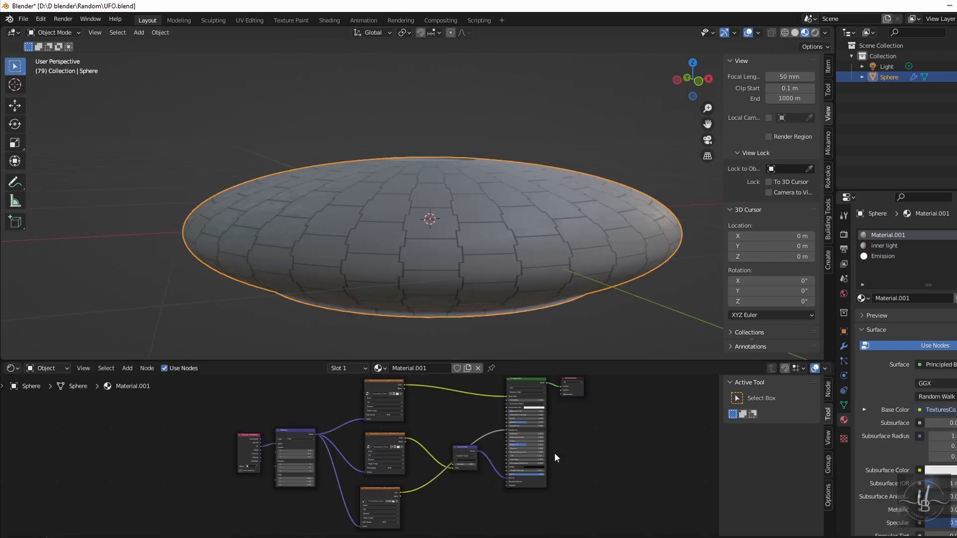
Step: Export the UFO with its Principled BSDF material as UFO.fbx, using Path Mode Copy, embedded textures and selected mesh objects only
middle_click_drag(446, 267, 473, 275)
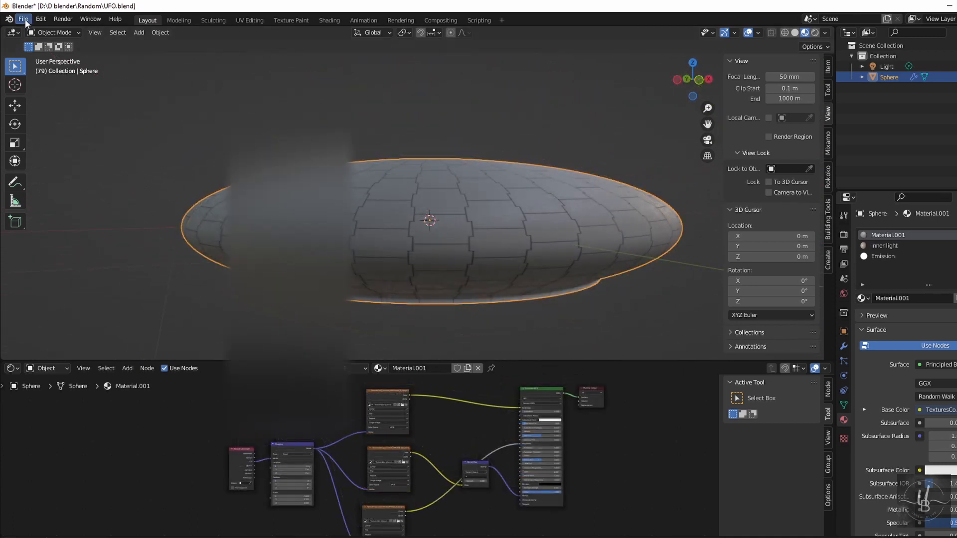
left_click(23, 18)
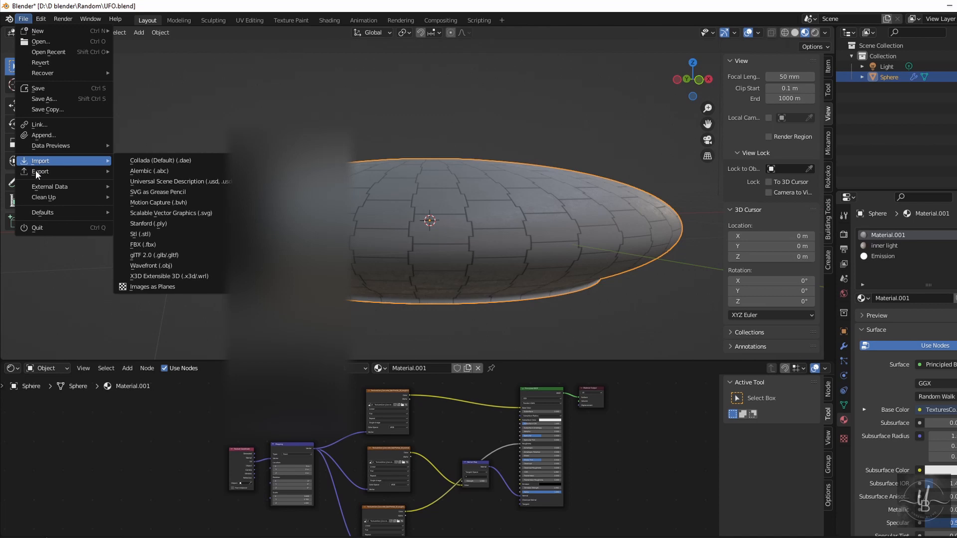
mouse_move(31, 172)
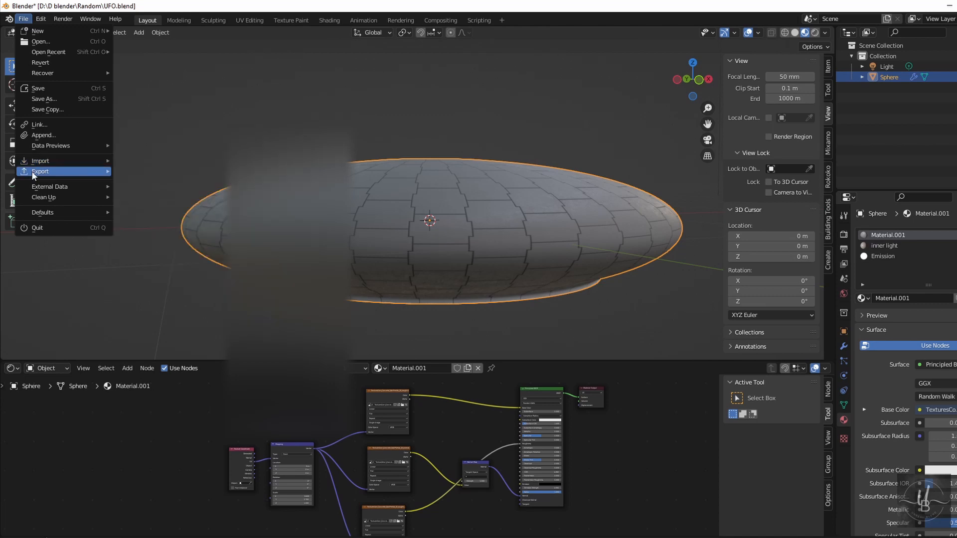
left_click(182, 264)
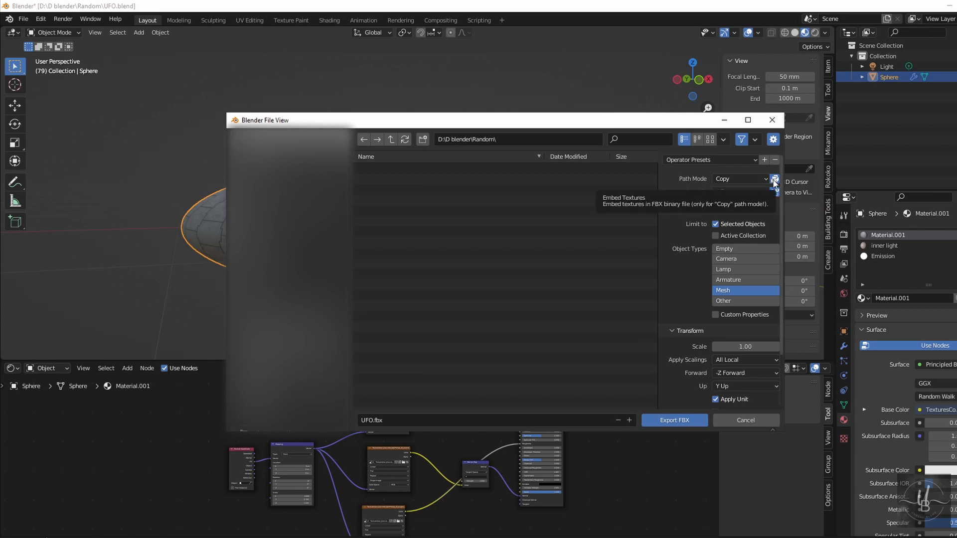
left_click(674, 420)
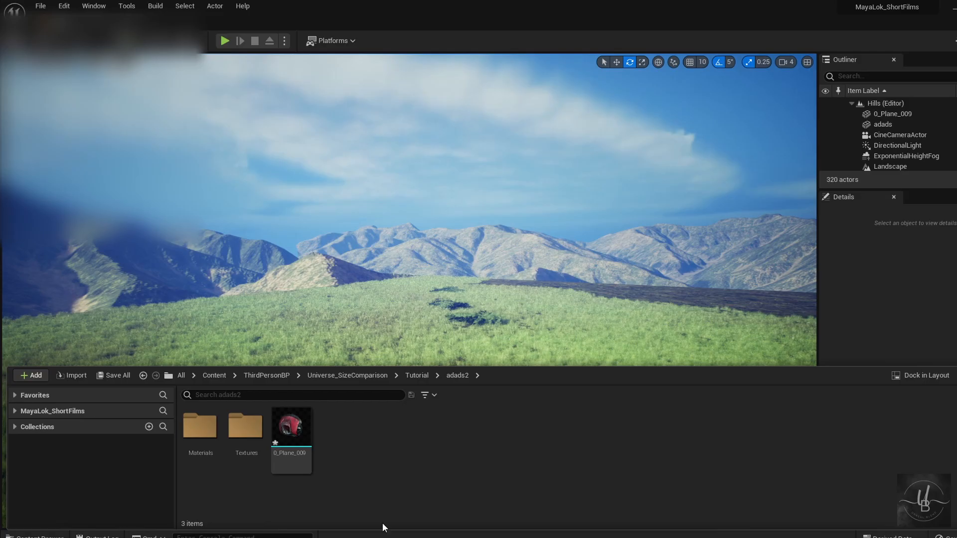
Step: In Unreal Engine, import all of the UFO FBX file into the adads2 folder with the Create New Materials method
right_click(370, 470)
left_click(447, 102)
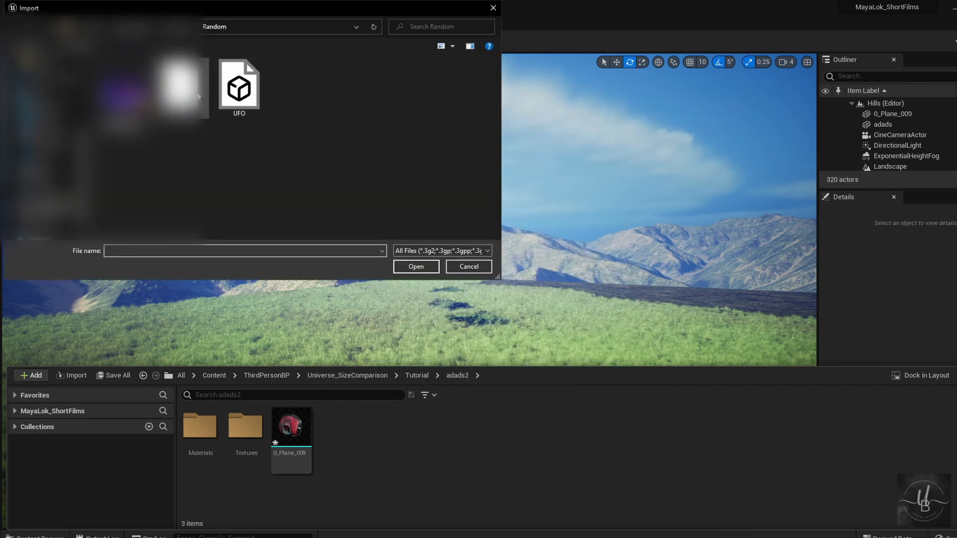
left_click(240, 87)
left_click(415, 267)
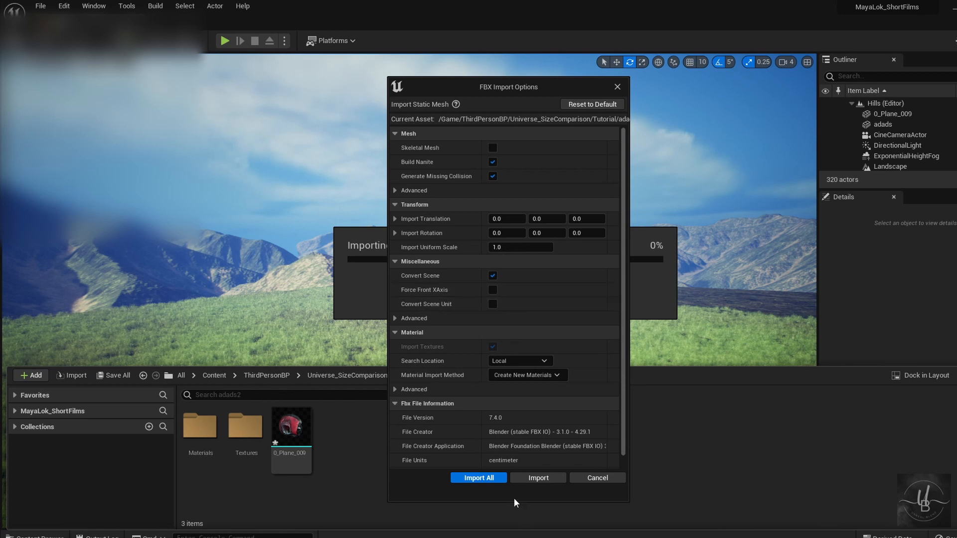
left_click(487, 480)
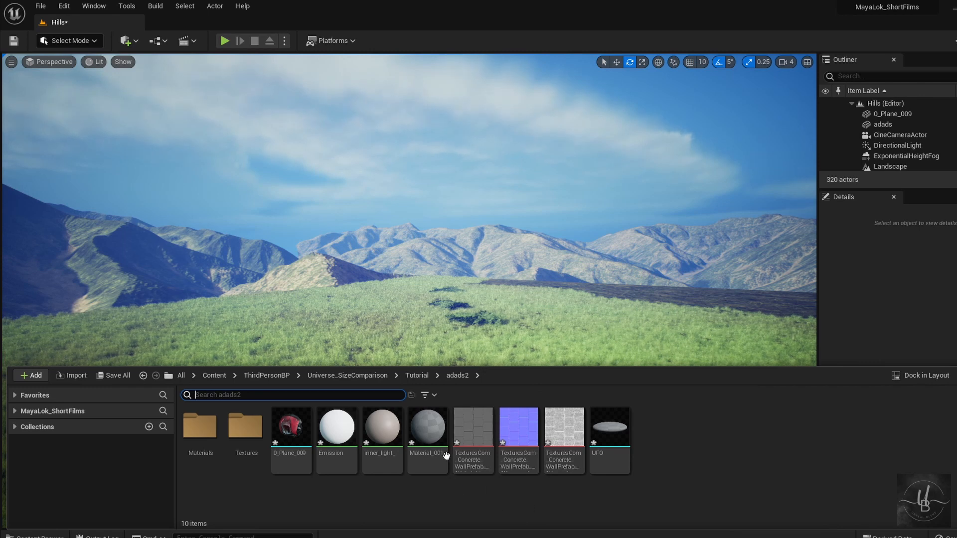
Step: Open the UFO's Material_001 in the material editor and spread its three overlapping Texture Sample nodes apart
double_click(428, 433)
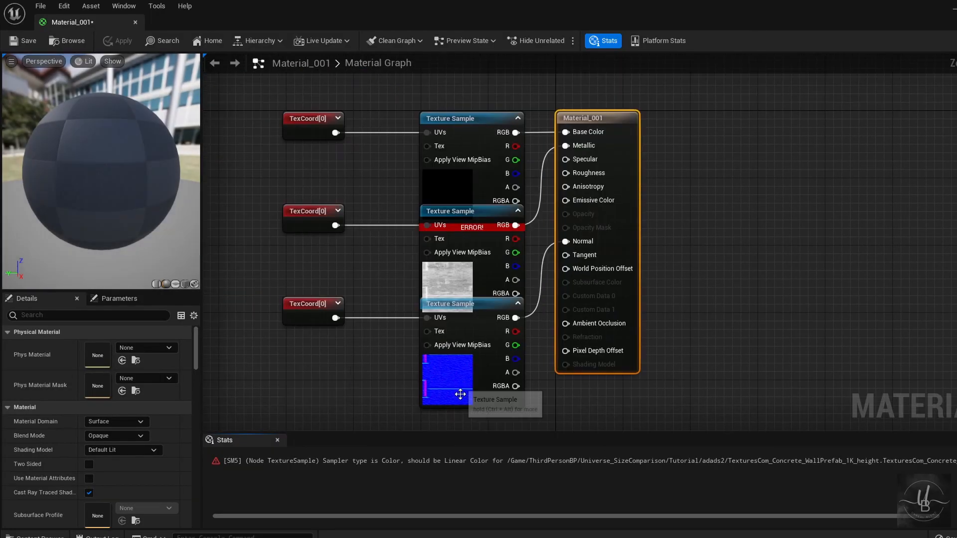
left_click_drag(468, 330, 463, 363)
left_click_drag(464, 143, 464, 94)
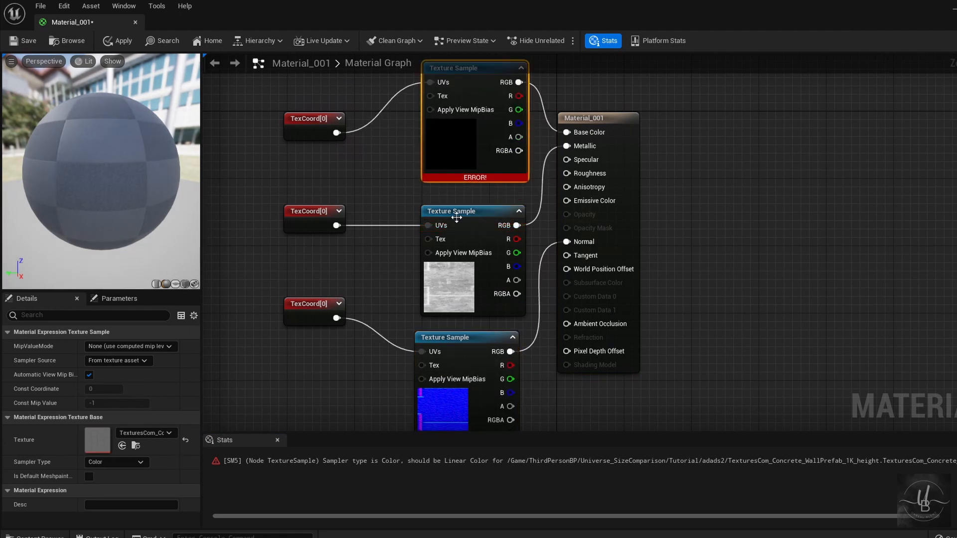
left_click(476, 299)
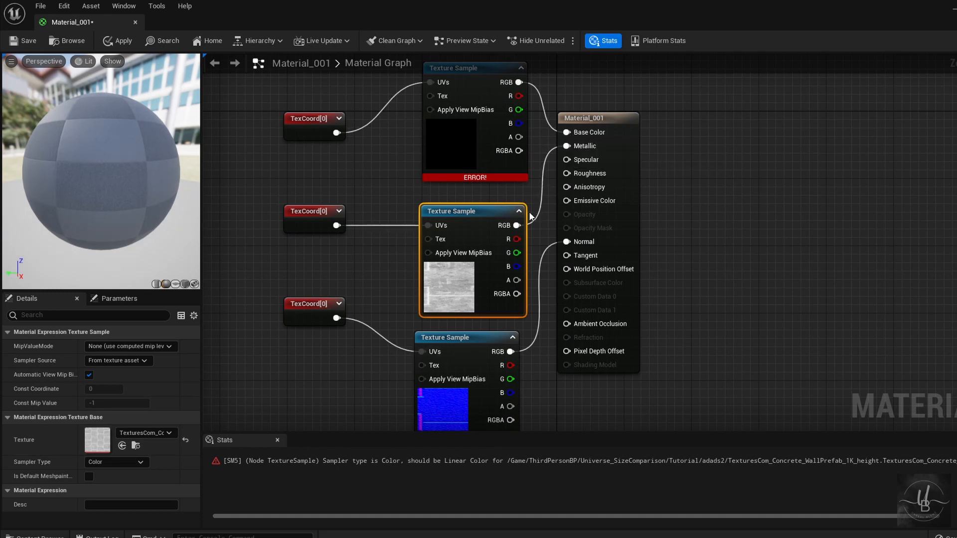
Step: Set the sampler type of the Texture Sample feeding Base Color to Linear Color
left_click(445, 143)
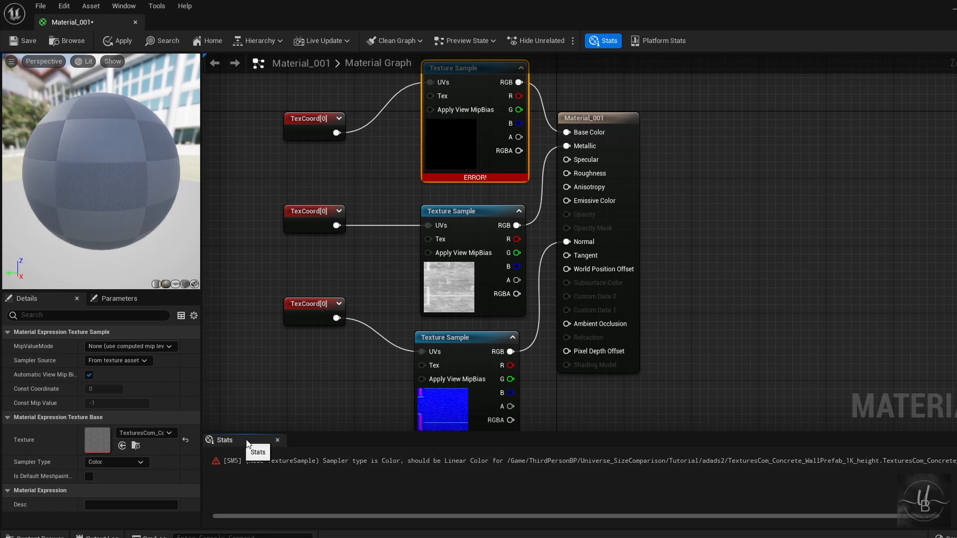
left_click(130, 460)
left_click(142, 459)
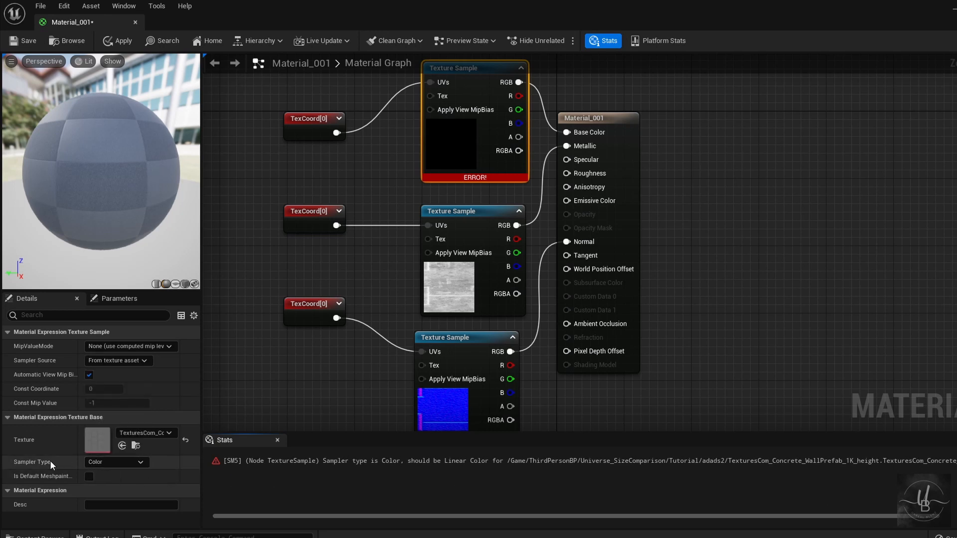
left_click(103, 465)
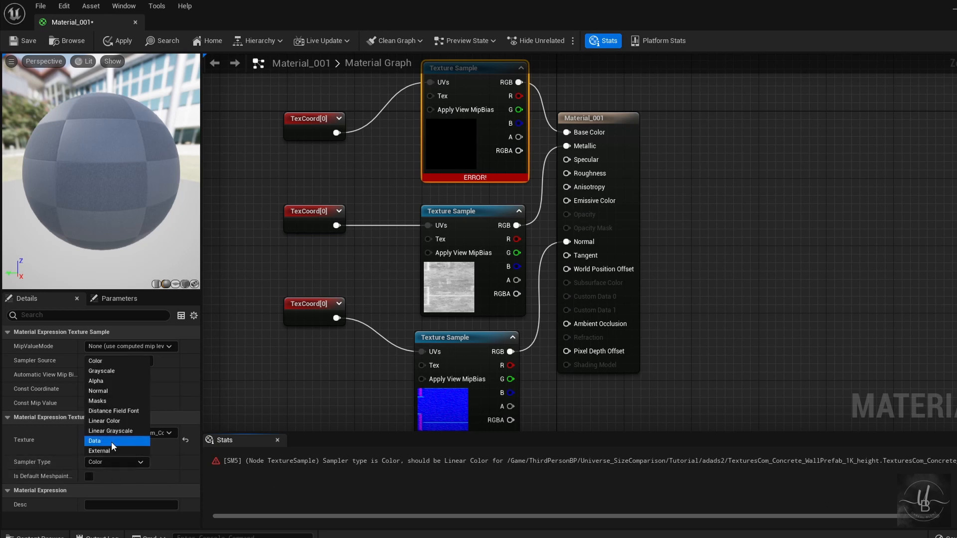
left_click(118, 424)
Step: Connect the middle Texture Sample's RGB output to Material_001's Roughness input and remove its Metallic connection
left_click_drag(596, 118, 603, 109)
left_click_drag(517, 225, 575, 165)
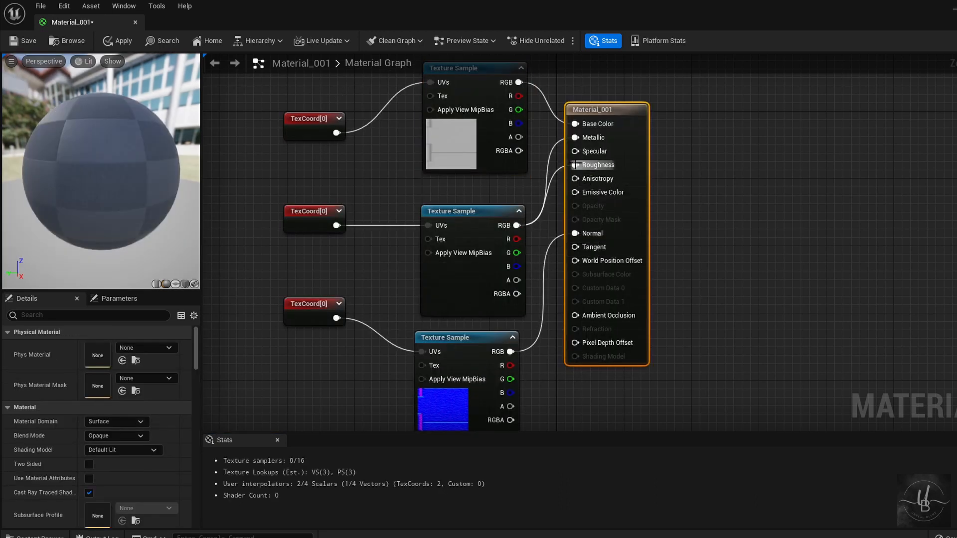
left_click(574, 137, "alt")
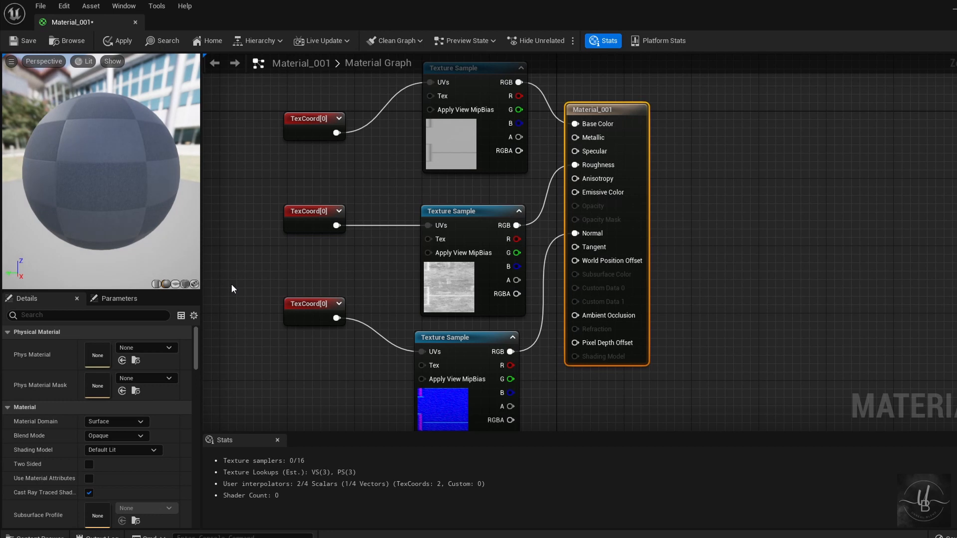